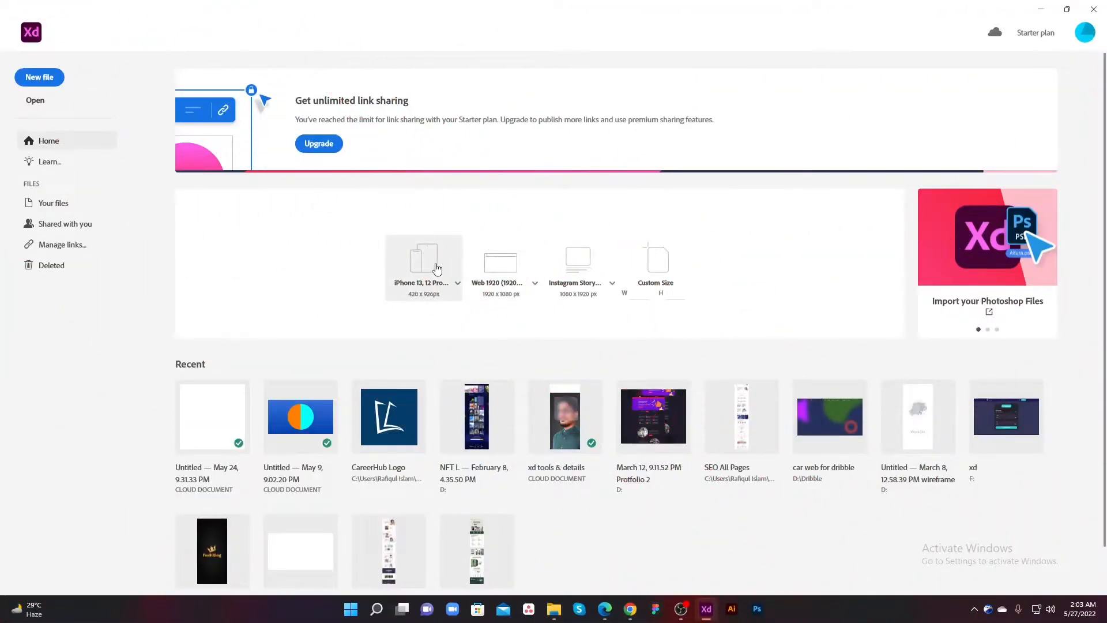
Step: Draw a borderless rectangle about 306 by 63 near the upper edge of the iPhone artboard
click(436, 268)
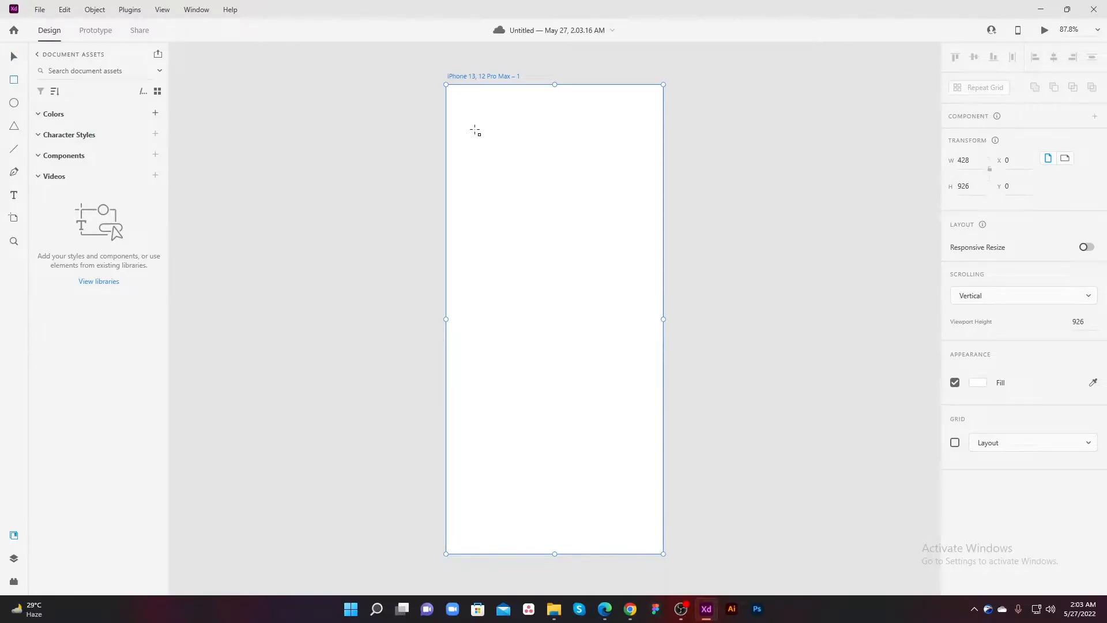
mouse_move(475, 130)
mouse_down()
mouse_move(620, 175)
mouse_move(629, 161)
mouse_up()
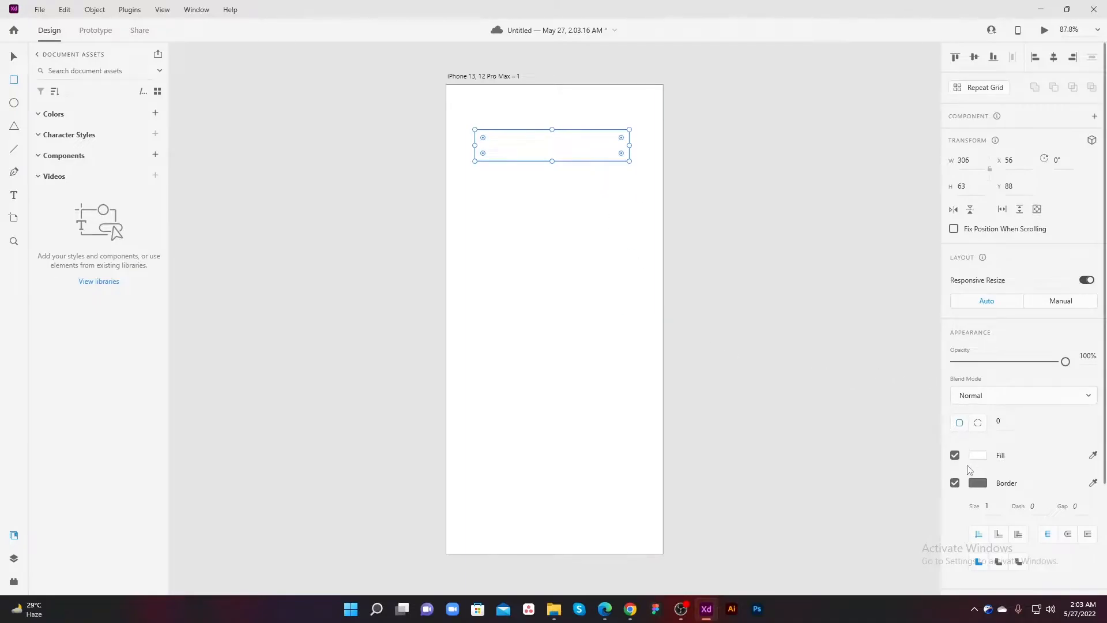
click(954, 482)
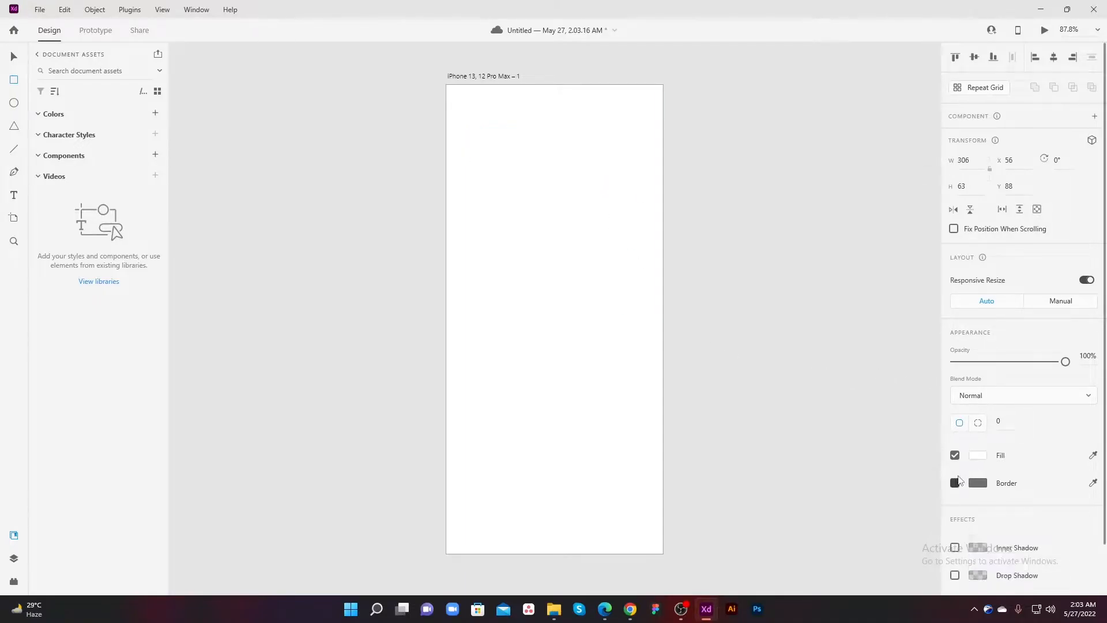
Step: Fill the rectangle with red #CE5353 and fully round its corners to a radius of 32
click(978, 456)
click(881, 442)
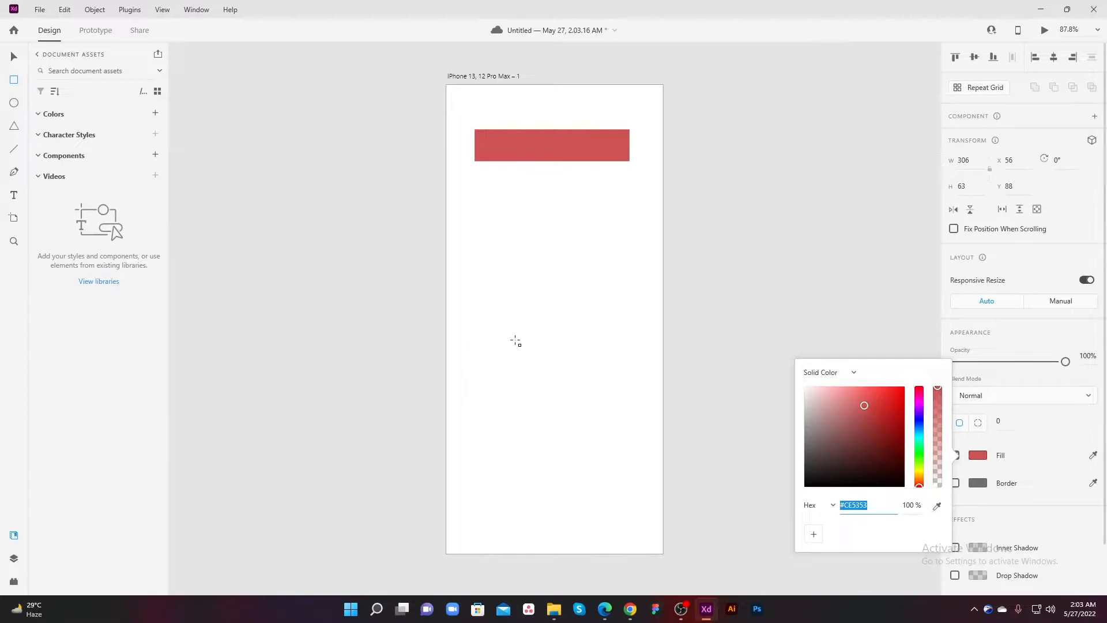
click(549, 294)
drag(483, 138, 514, 151)
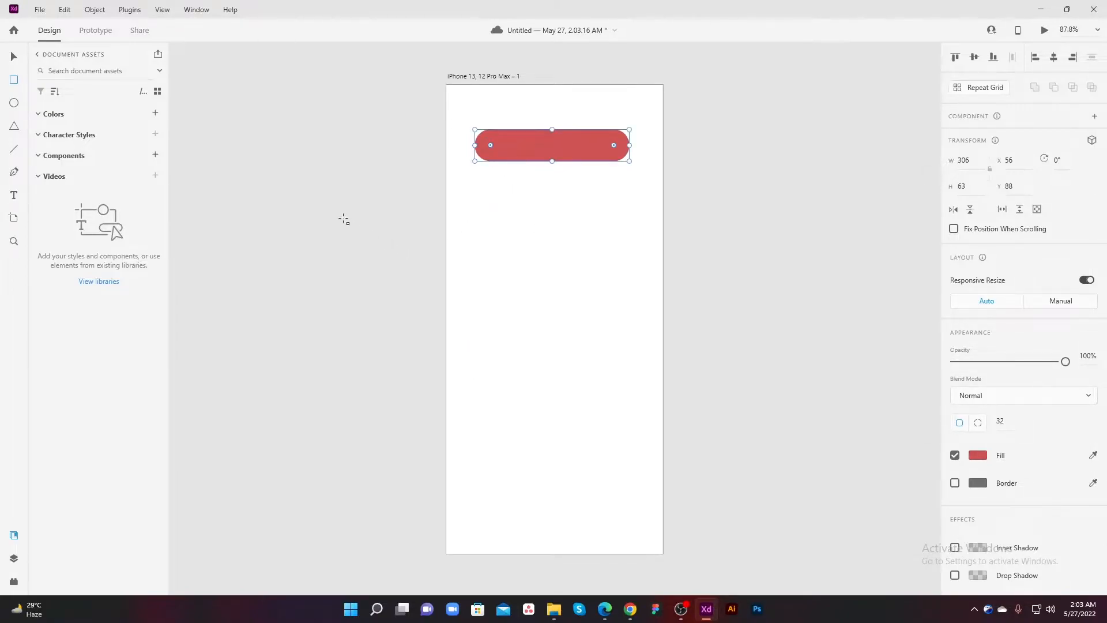
click(294, 215)
Step: Add the text label "Home" on the artboard below the red button shape
key(t)
click(519, 236)
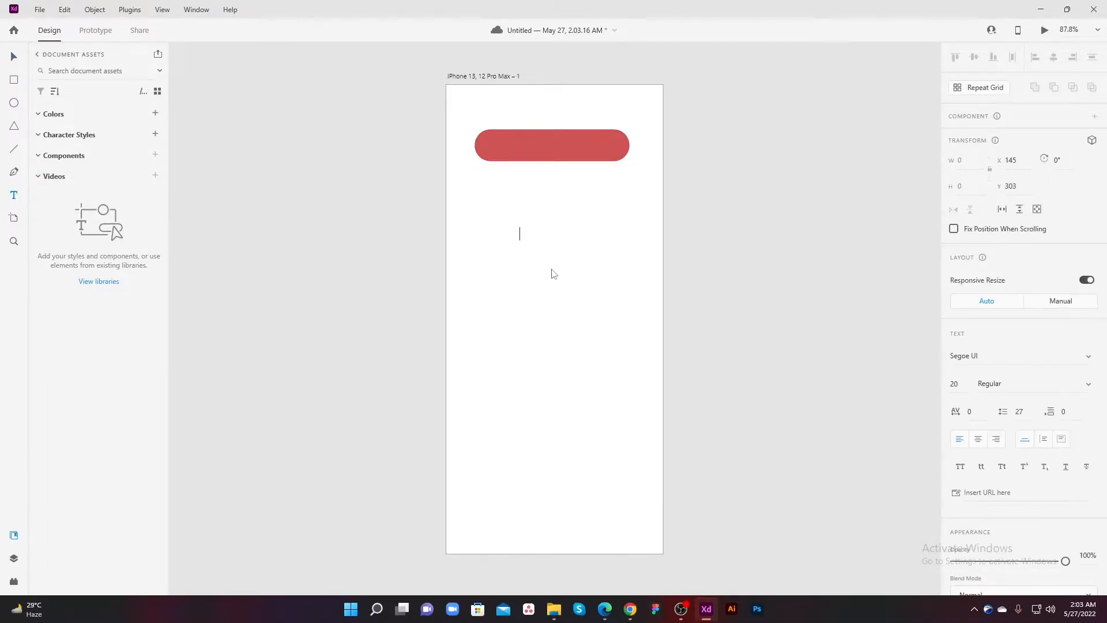
text(Home)
key(Escape)
Step: Set the Home label's font to Poppins with the Medium weight
click(1003, 358)
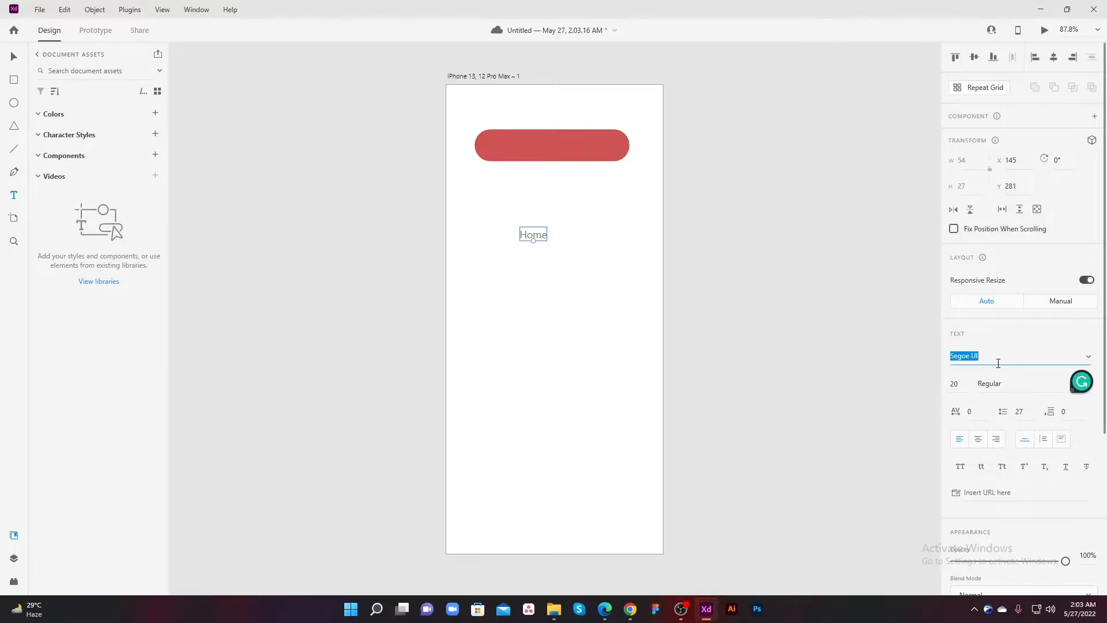
key(BackSpace)
text(Po)
key(Return)
click(1009, 382)
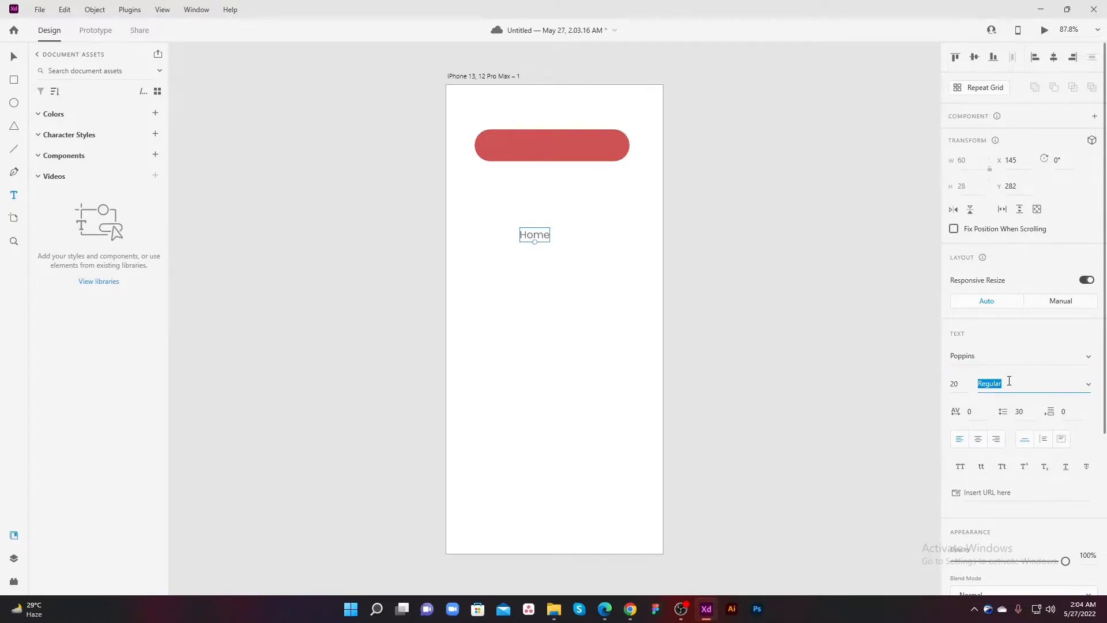
key(Down)
key(Down)
key(Down)
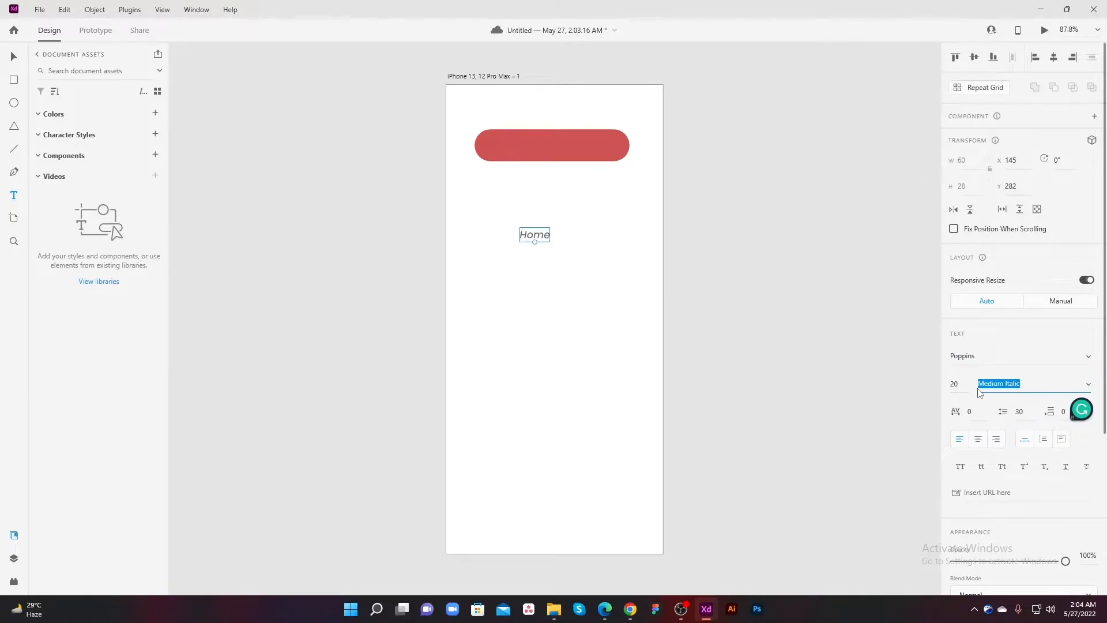
key(Up)
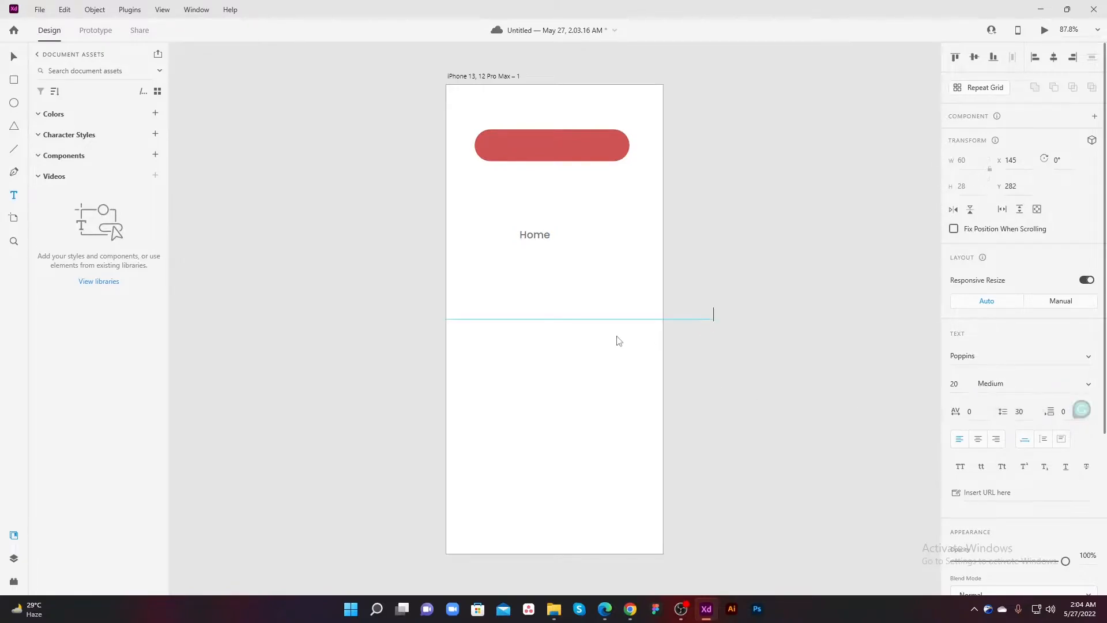
Step: Centre the Home label on the red button and colour the text white
click(14, 56)
drag(546, 237, 564, 148)
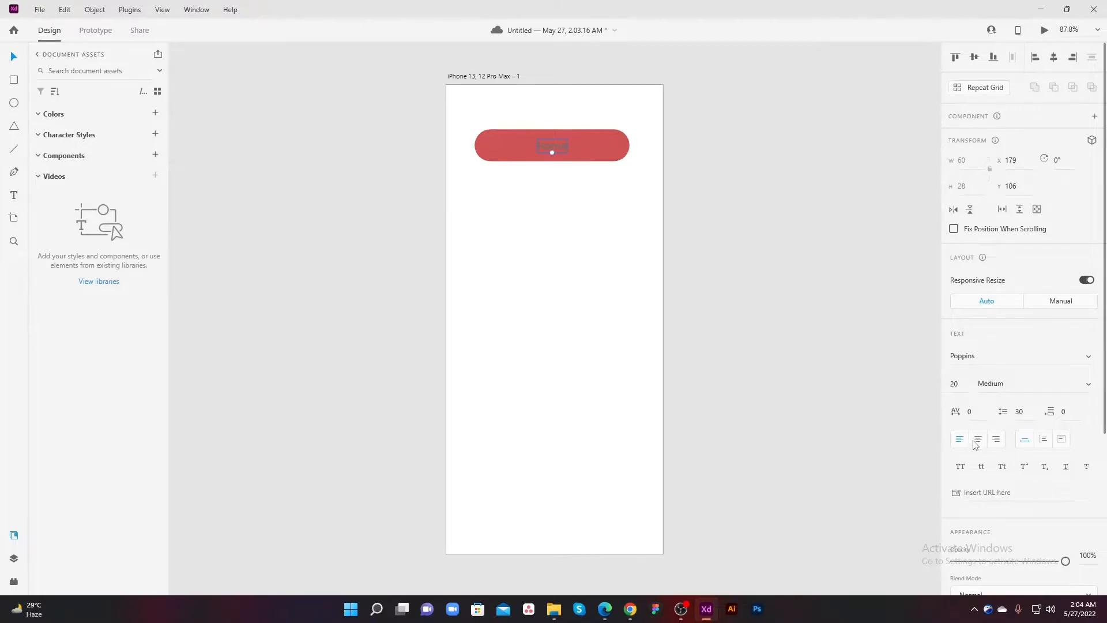
scroll(974, 443, down, 5)
click(977, 399)
drag(847, 344, 780, 310)
click(781, 310)
drag(893, 290, 812, 396)
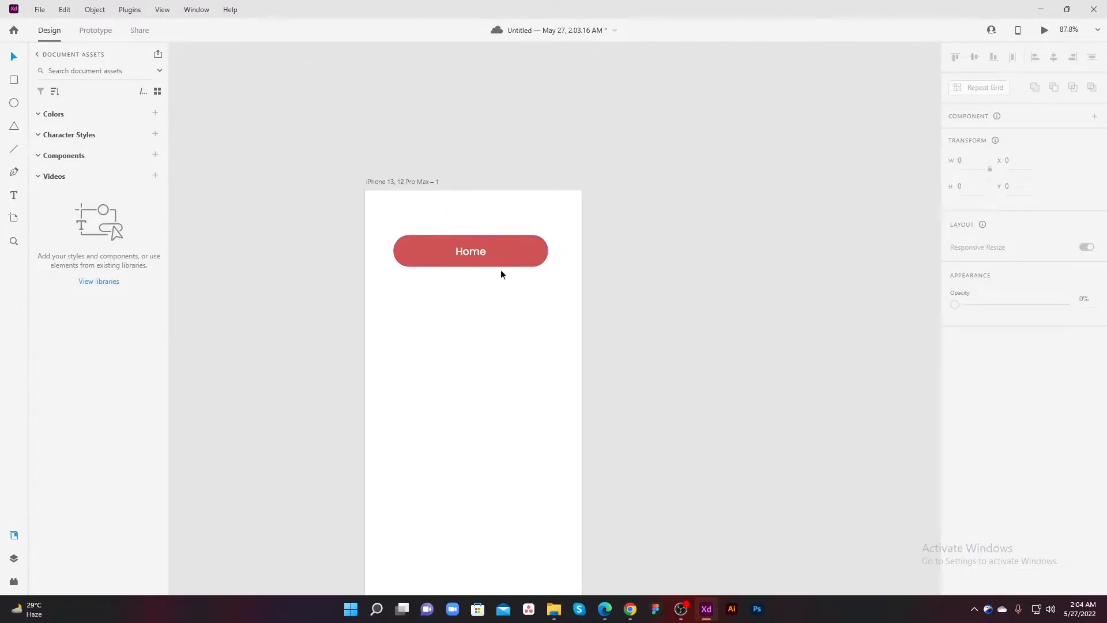
Step: Set the Home label's paragraph alignment to centred
click(470, 252)
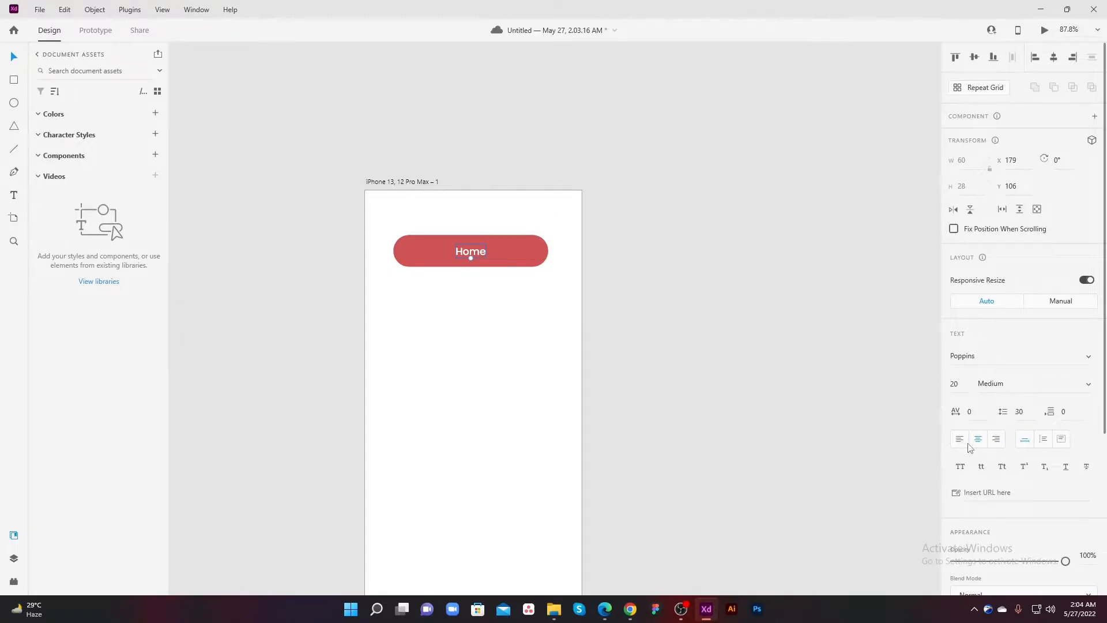
click(700, 367)
drag(542, 321, 588, 378)
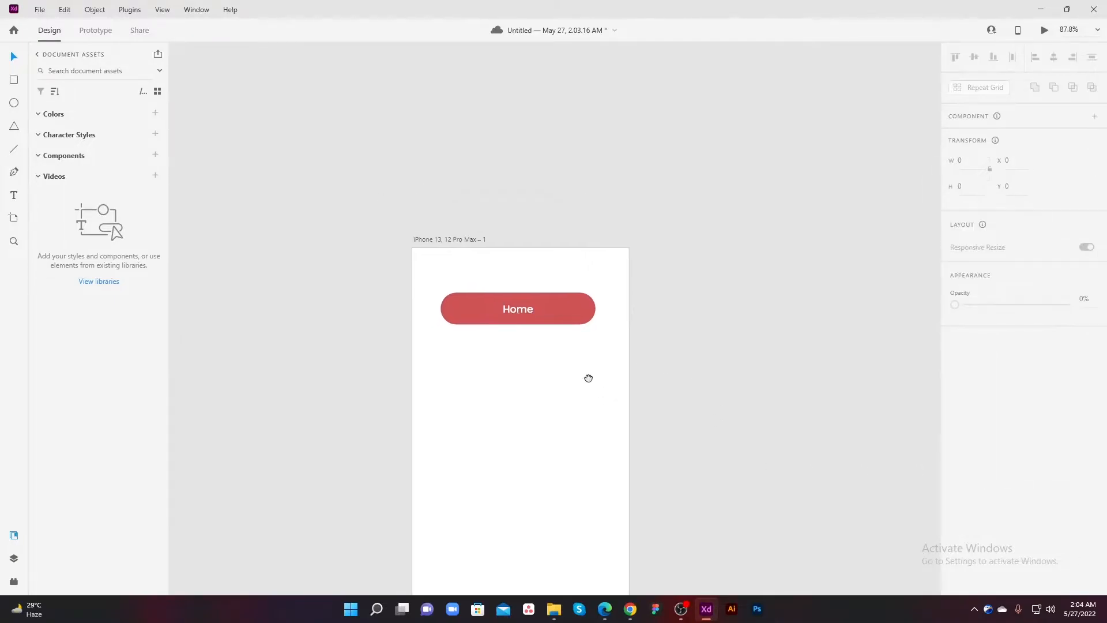
Step: Narrow the red button evenly on both sides and shift the Home label right to about X 203
click(583, 316)
drag(595, 309, 572, 309)
click(573, 366)
drag(528, 354, 571, 373)
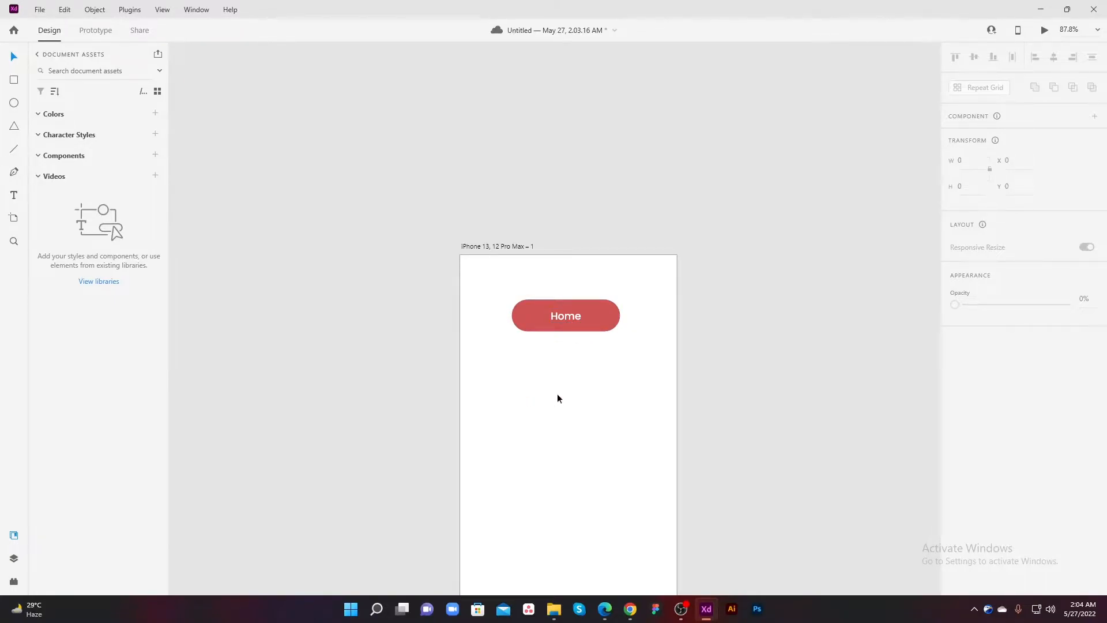
drag(563, 315, 575, 317)
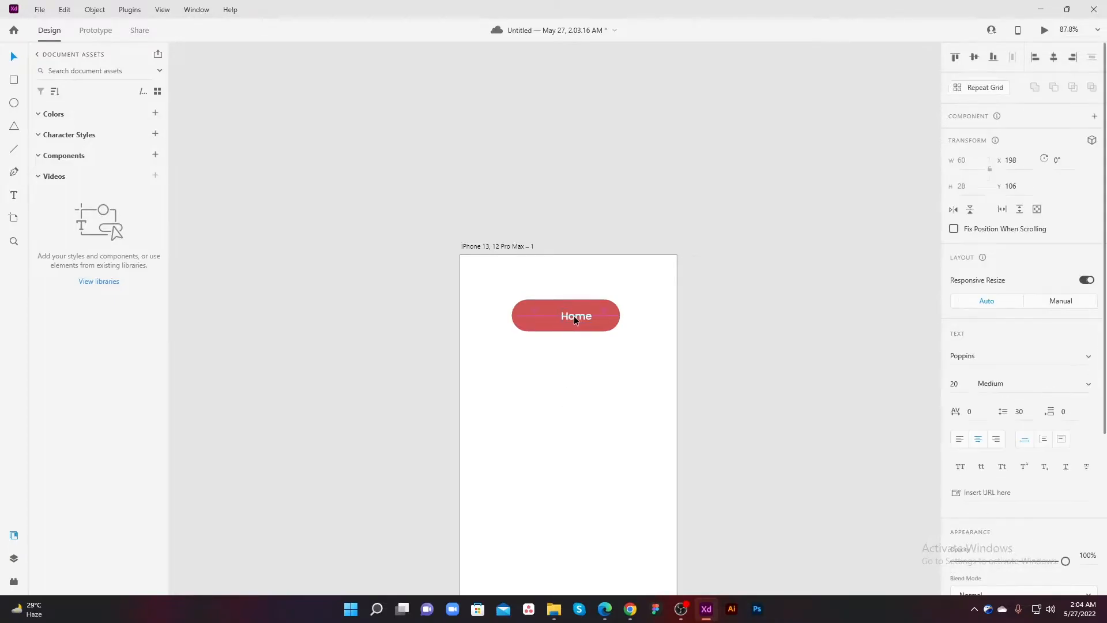
key(Escape)
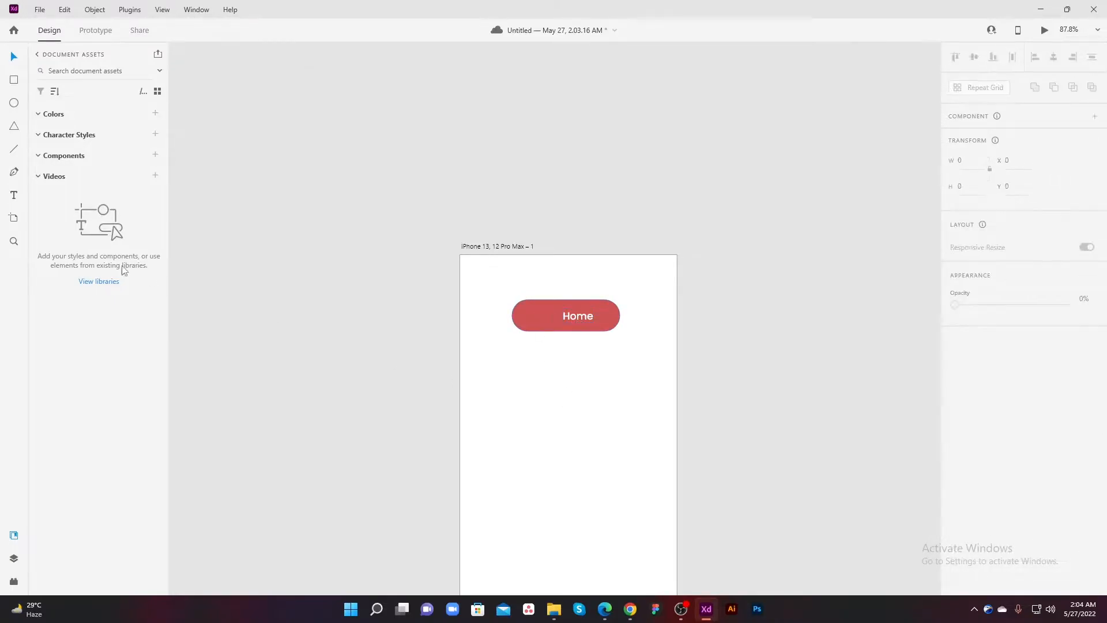
Step: Open the Auto Icon plugin and search its Bootstrap icon pack for "home"
click(14, 583)
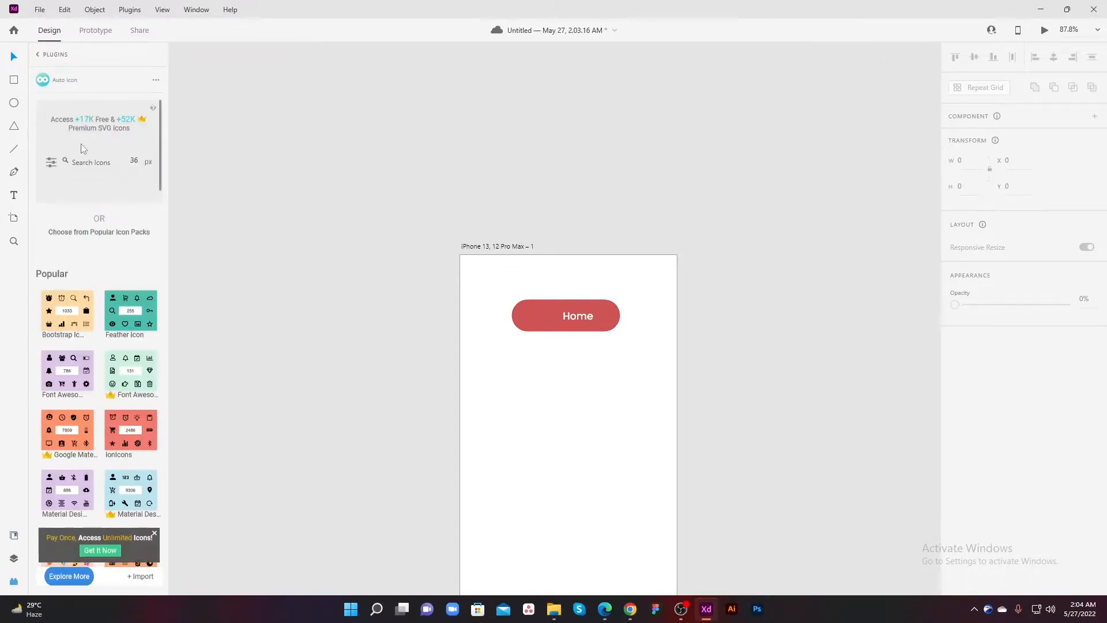
click(140, 168)
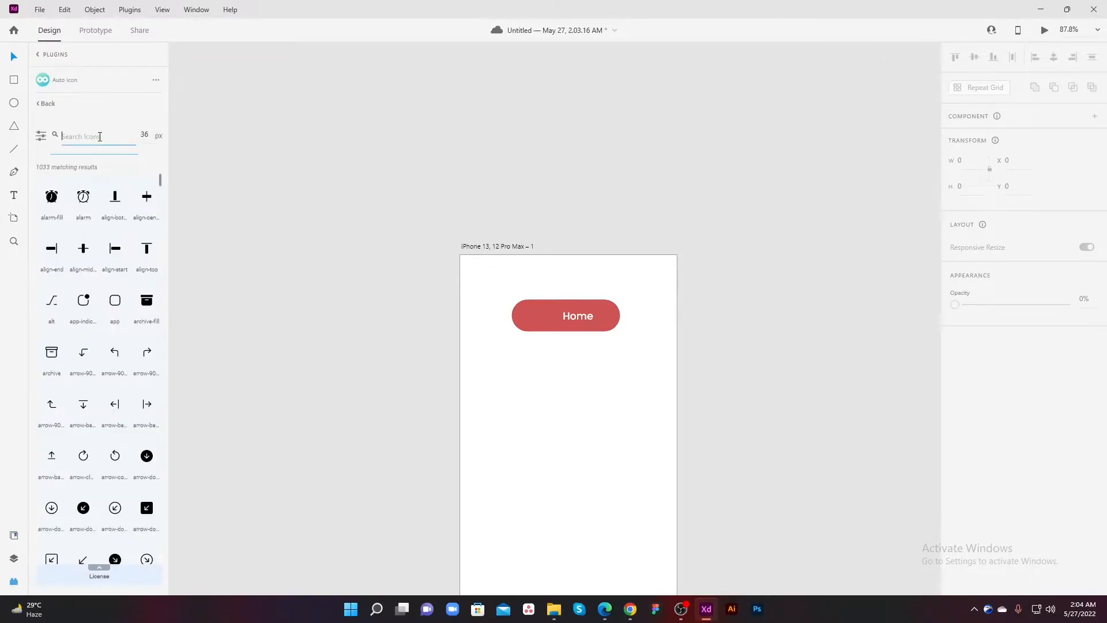
text(home)
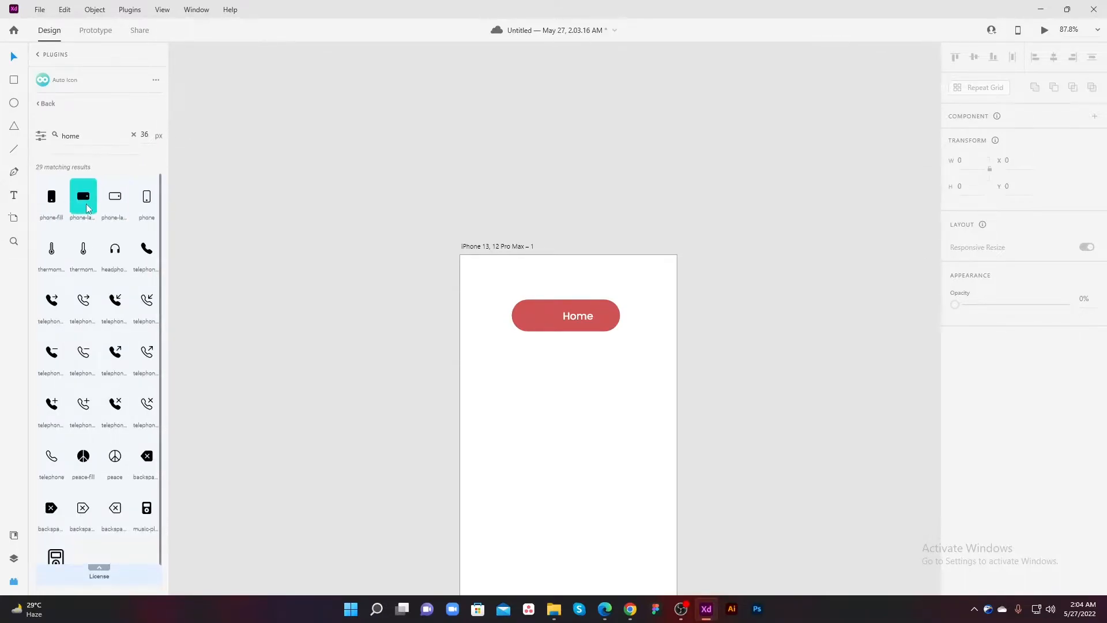
click(46, 104)
Step: Search all the plugin's icon packs for "home" and place an outlined home icon on the artboard below the button
click(86, 164)
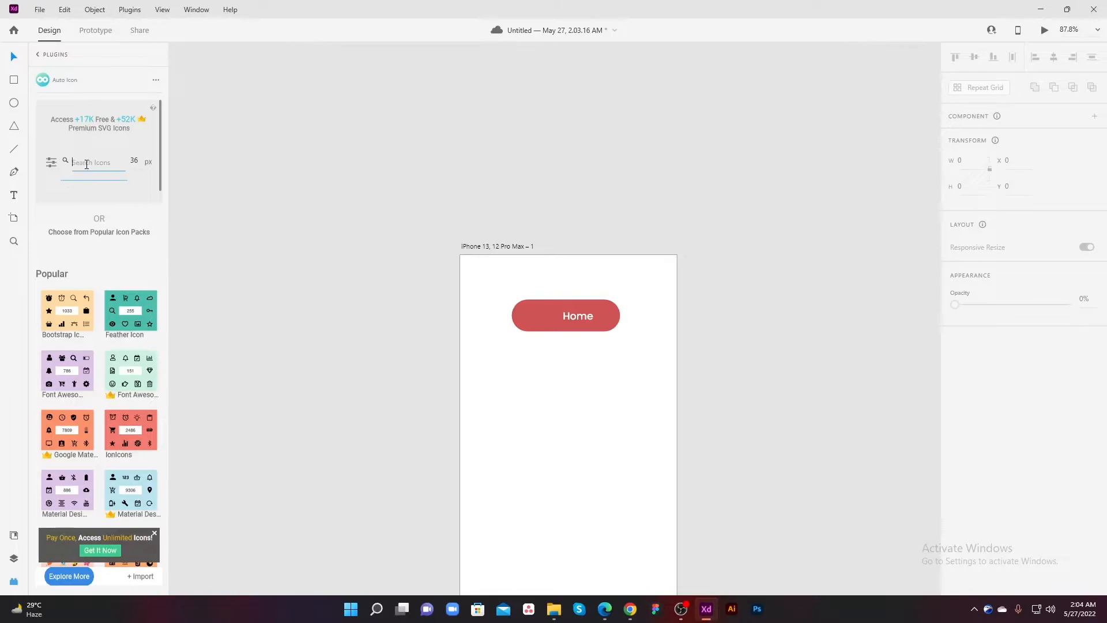
text(home)
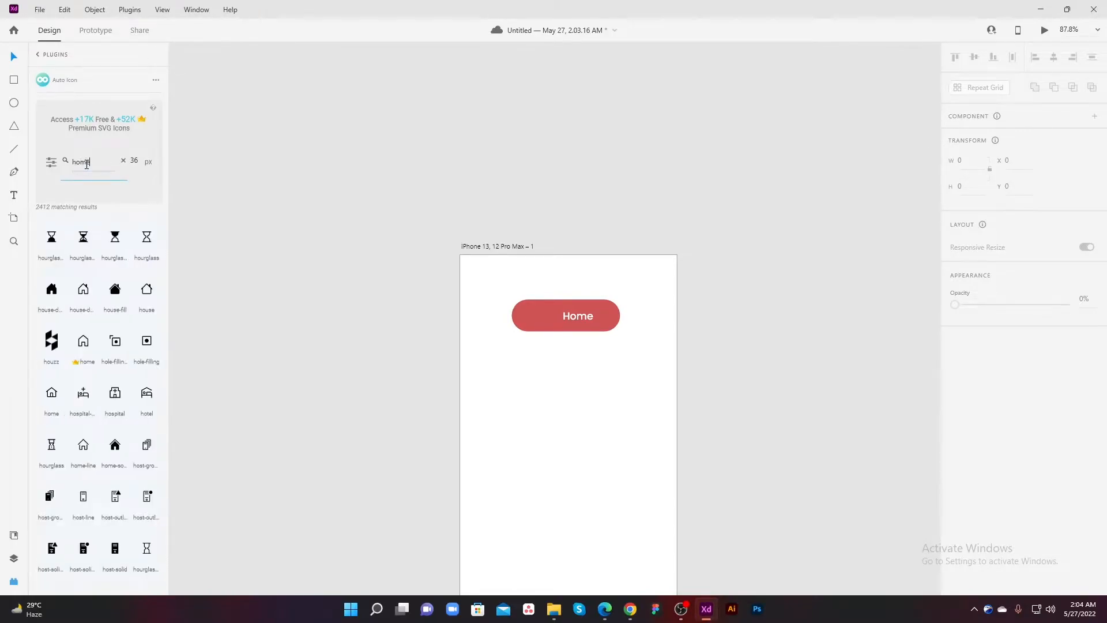
drag(83, 236, 492, 504)
click(376, 468)
Step: Search the icons for "bell" and place an outlined bell icon to the right of the home icon
double_click(94, 160)
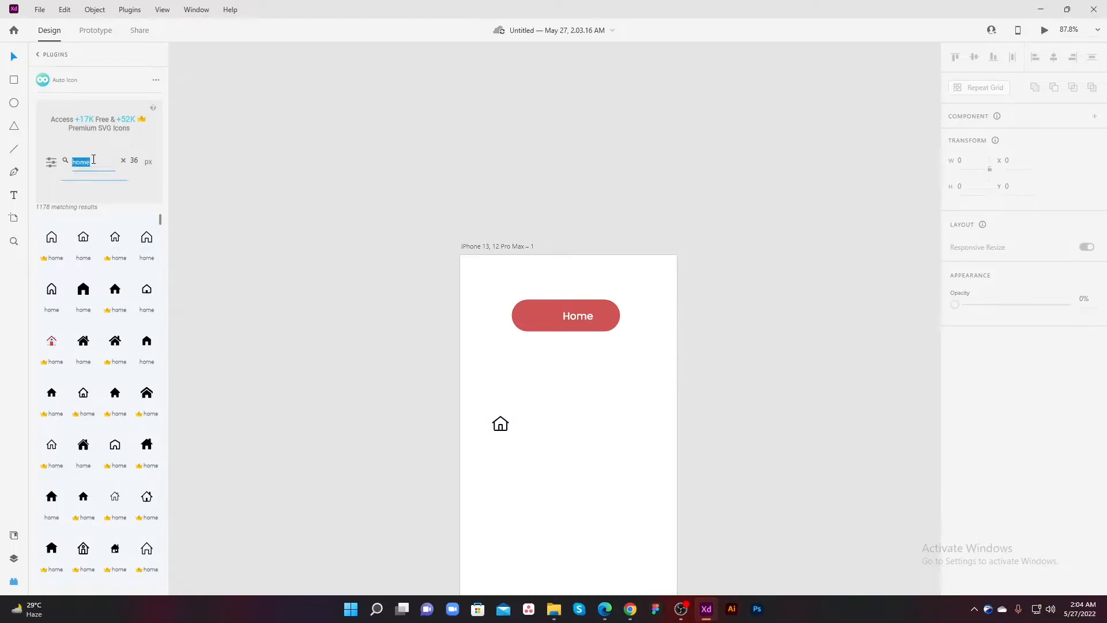
text(ba)
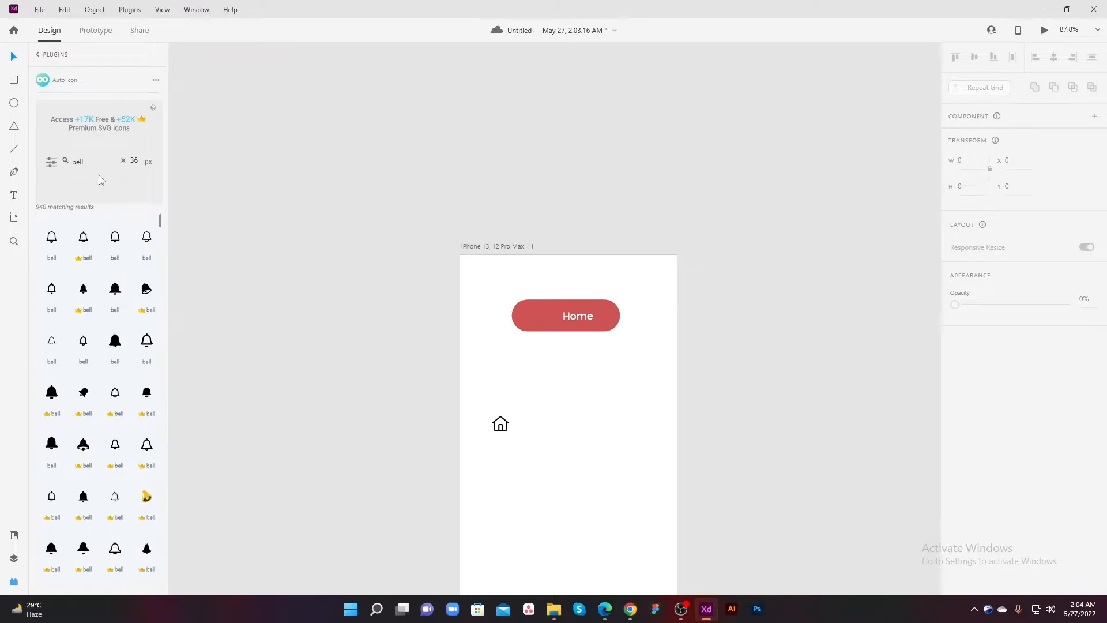
drag(57, 249, 573, 438)
Step: Scale both icons down, the home icon to about 23 by 20 and the bell icon to about 22 by 25
drag(611, 396, 473, 475)
drag(576, 443, 574, 455)
click(578, 441)
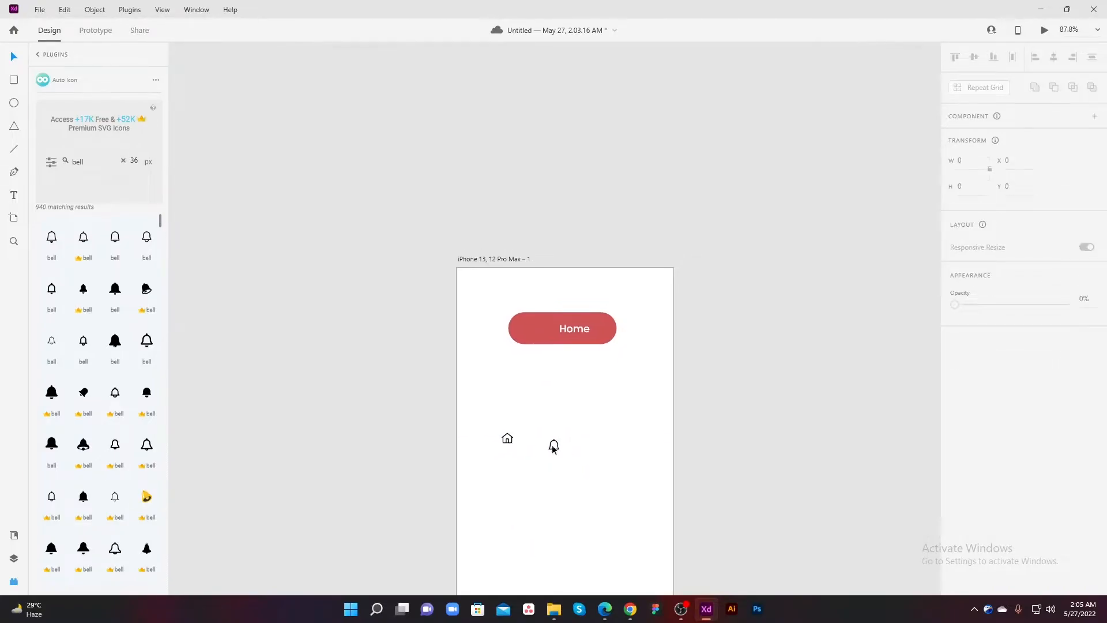
Step: Nudge the bell icon up to Y 327.77, roughly level with the home icon
click(554, 449)
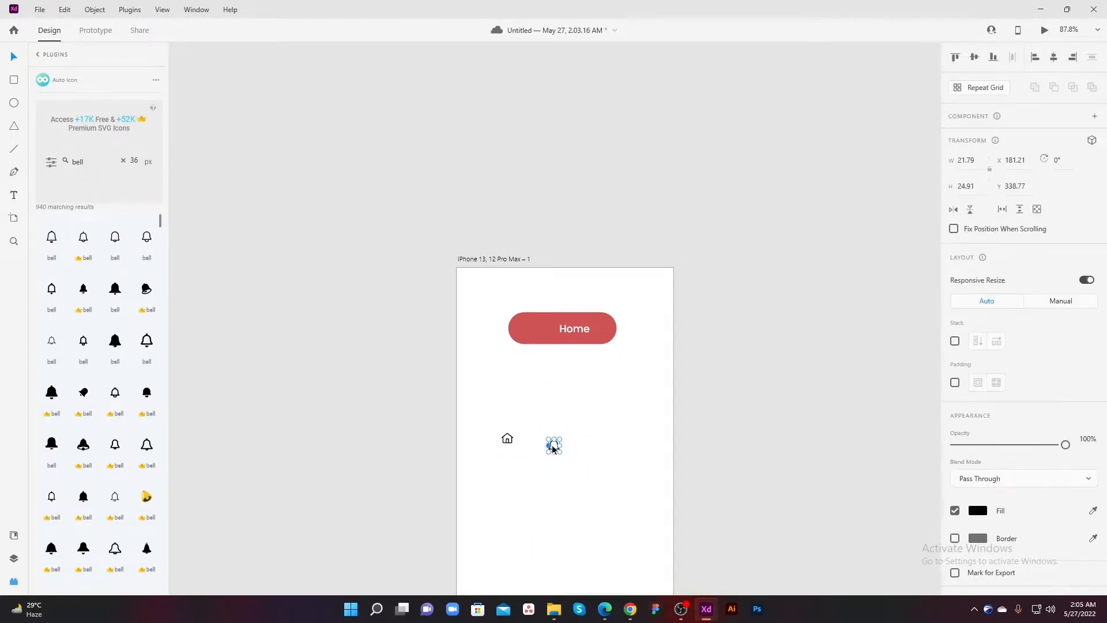
key(Up)
key(Up)
key(Up)
key(Up)
key(Up)
key(Up)
key(Up)
key(Up)
key(Up)
key(Up)
key(Up)
click(587, 419)
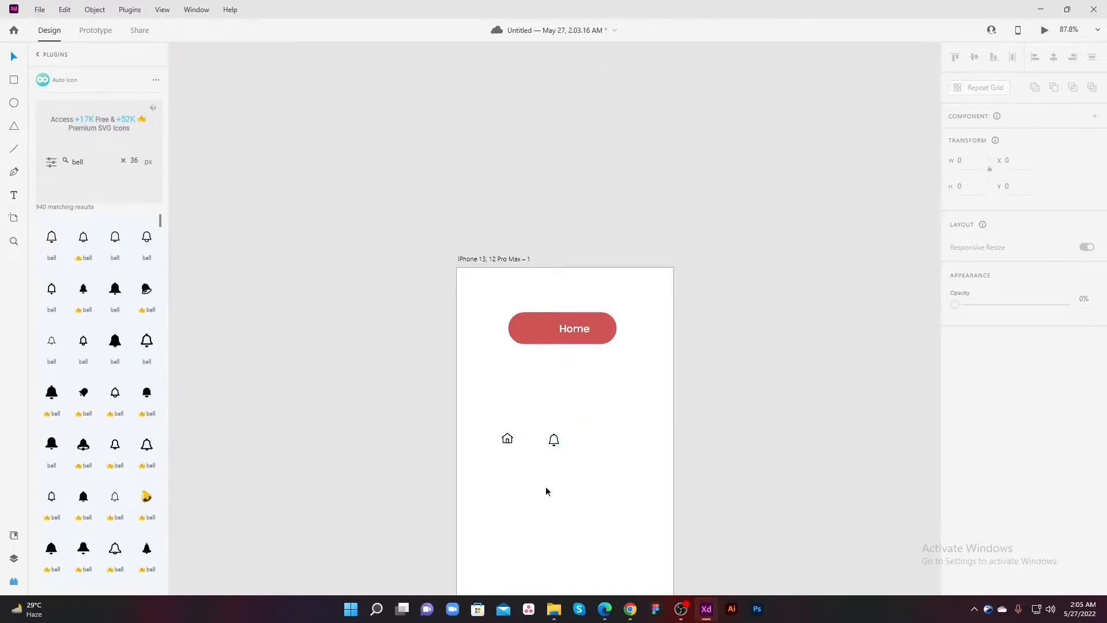
Step: Turn the home icon and the bell icon into two separate components
click(507, 438)
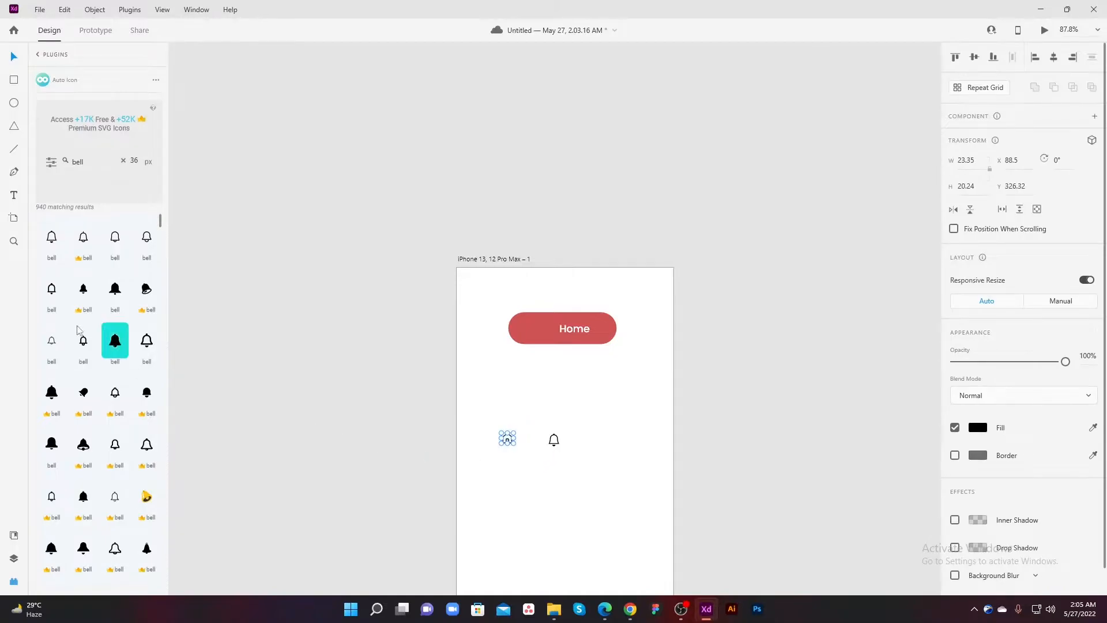
click(14, 535)
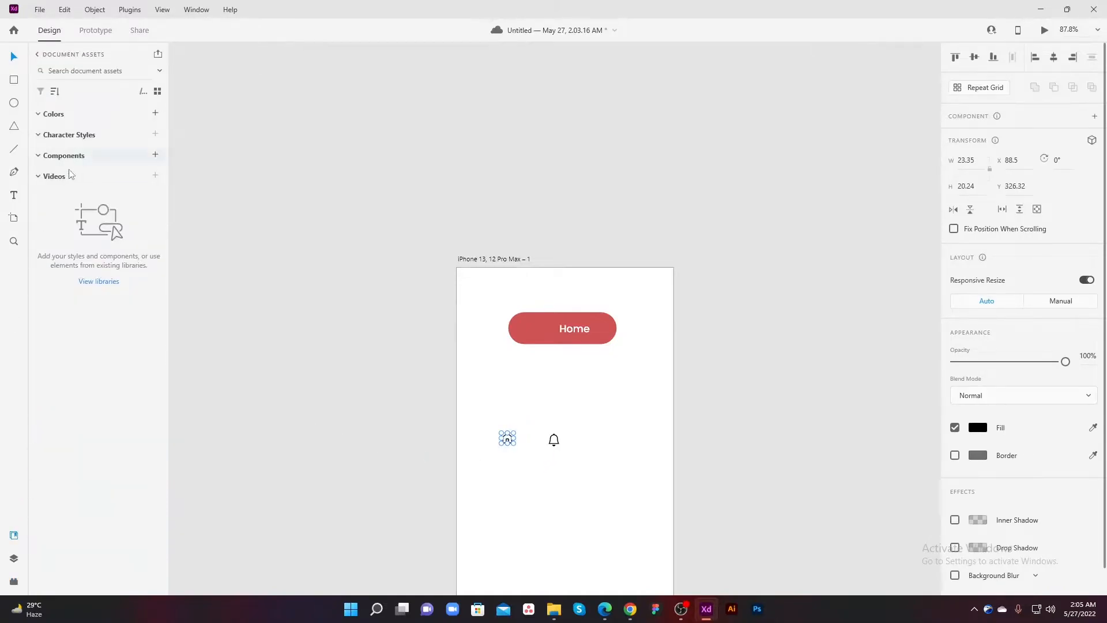
click(156, 155)
drag(619, 413, 537, 466)
click(155, 155)
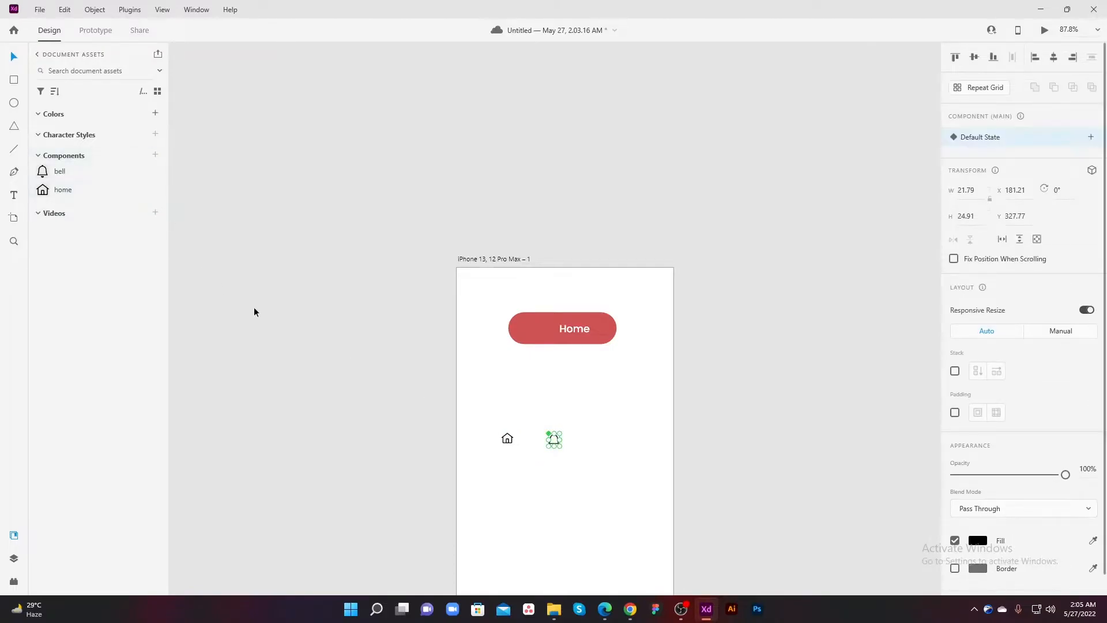
click(266, 316)
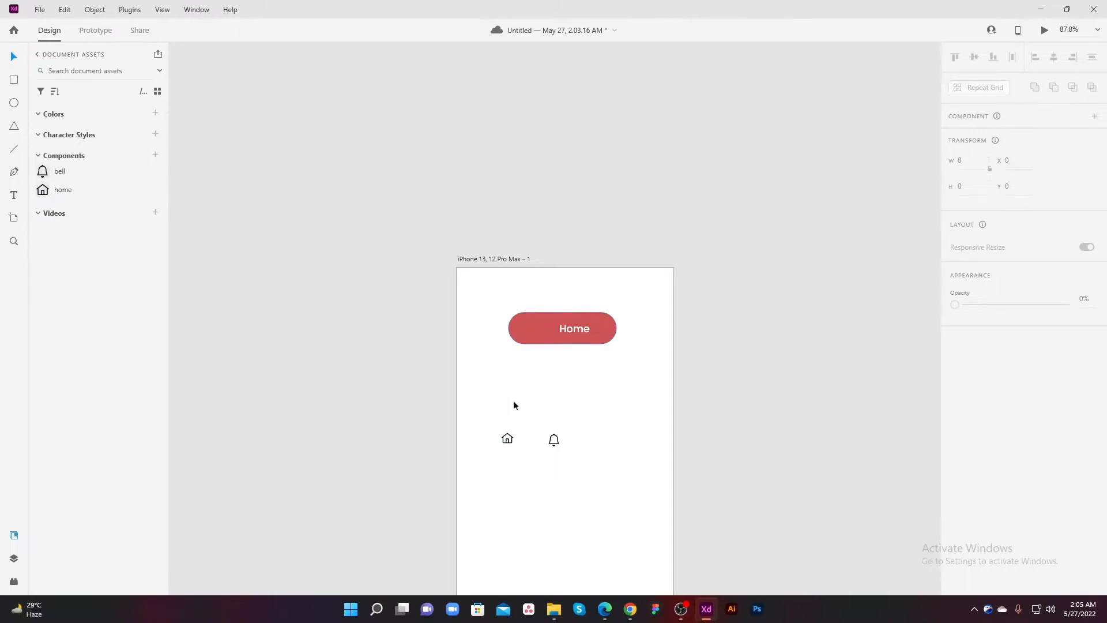
Step: Move the home icon component onto the red button, left of and level with the Home label
drag(511, 439, 543, 329)
click(573, 328)
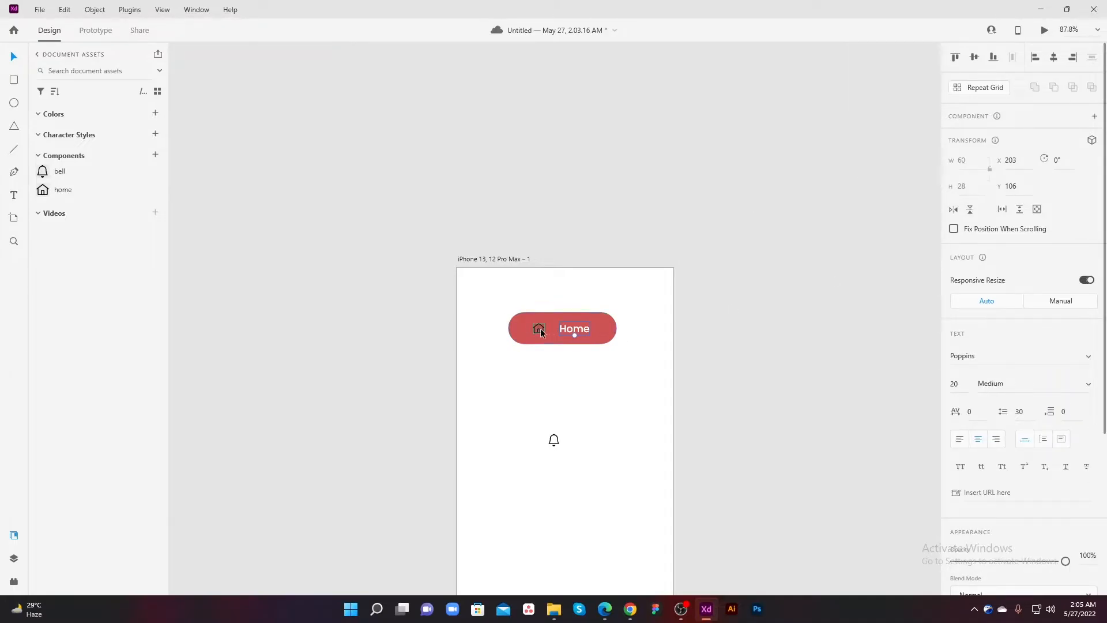
shift+click(542, 327)
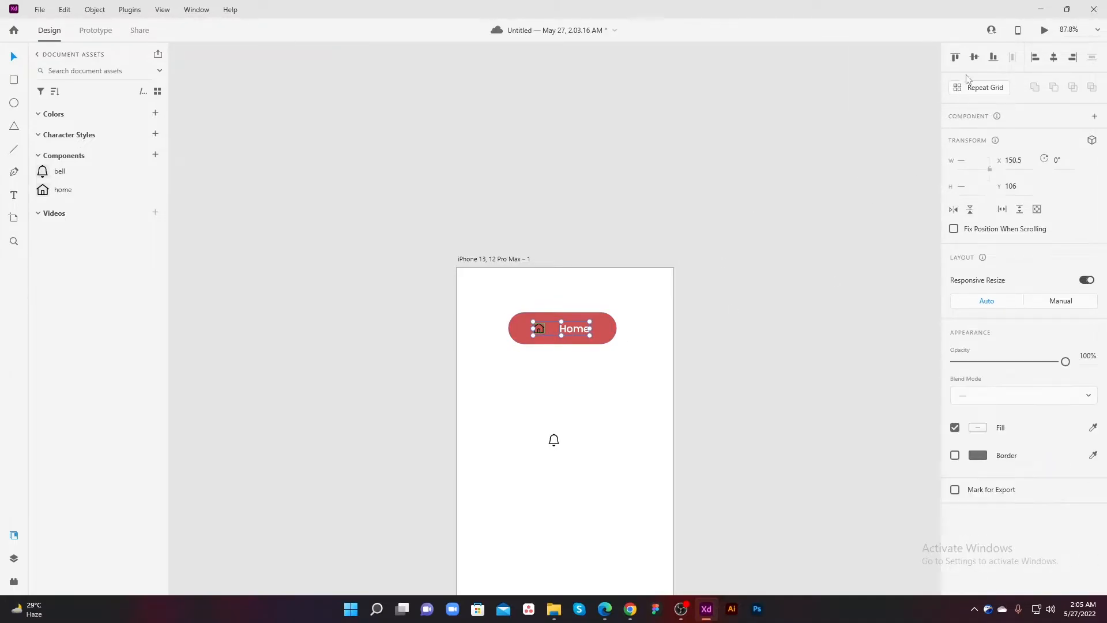
click(614, 366)
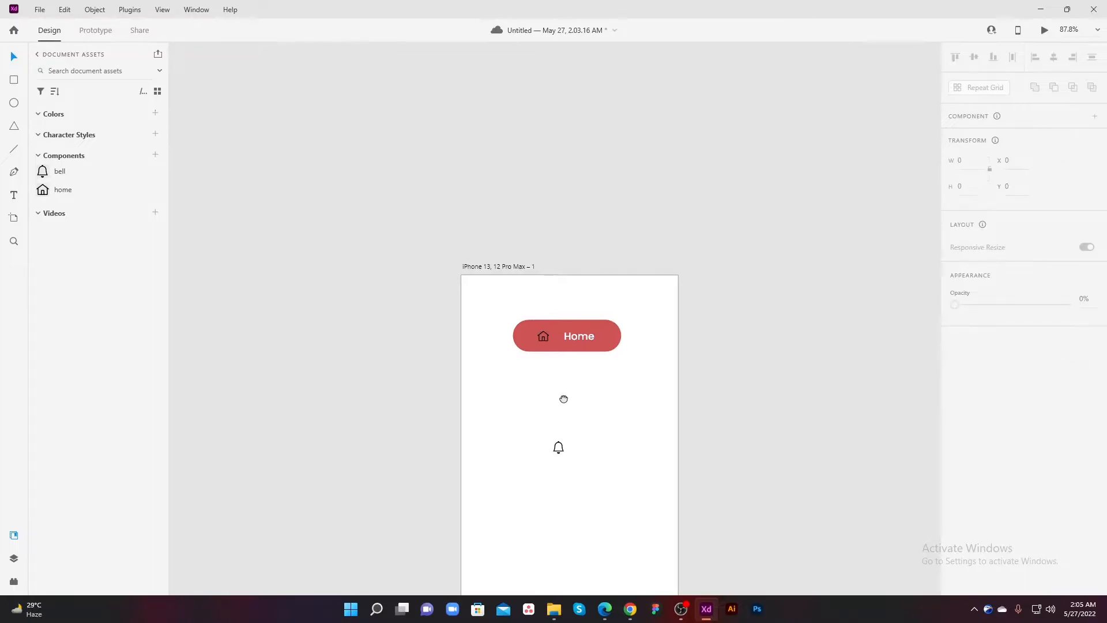
Step: Move the Home label left so that it sits closer to the home icon in the button
scroll(623, 366, up, 4)
drag(560, 350, 544, 350)
click(478, 346)
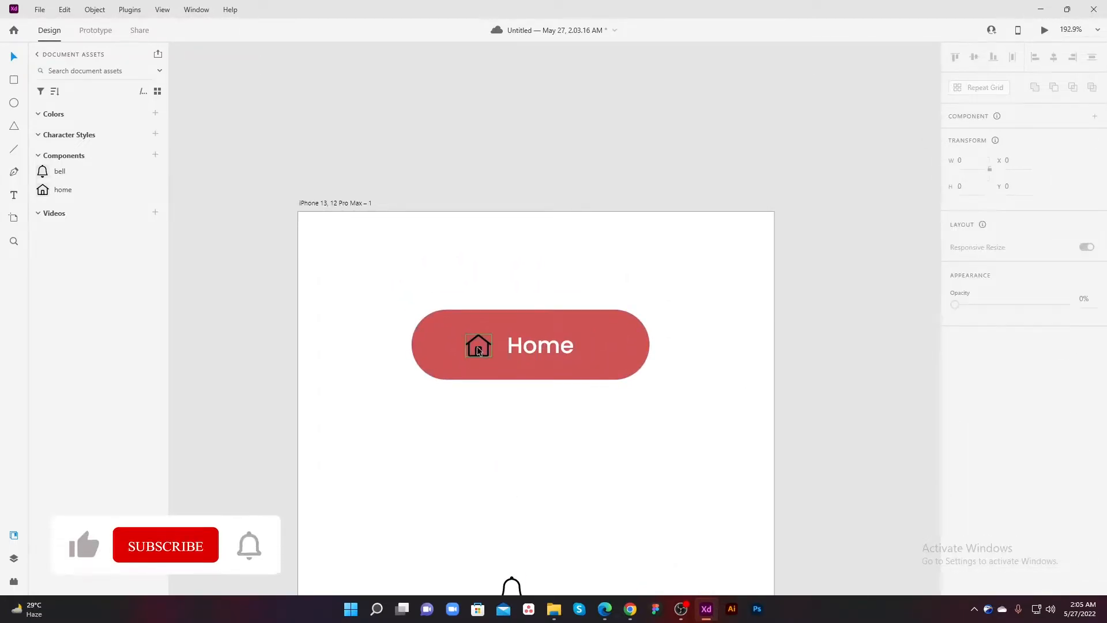
Step: Change the home icon's fill on the red button from black to white
click(976, 543)
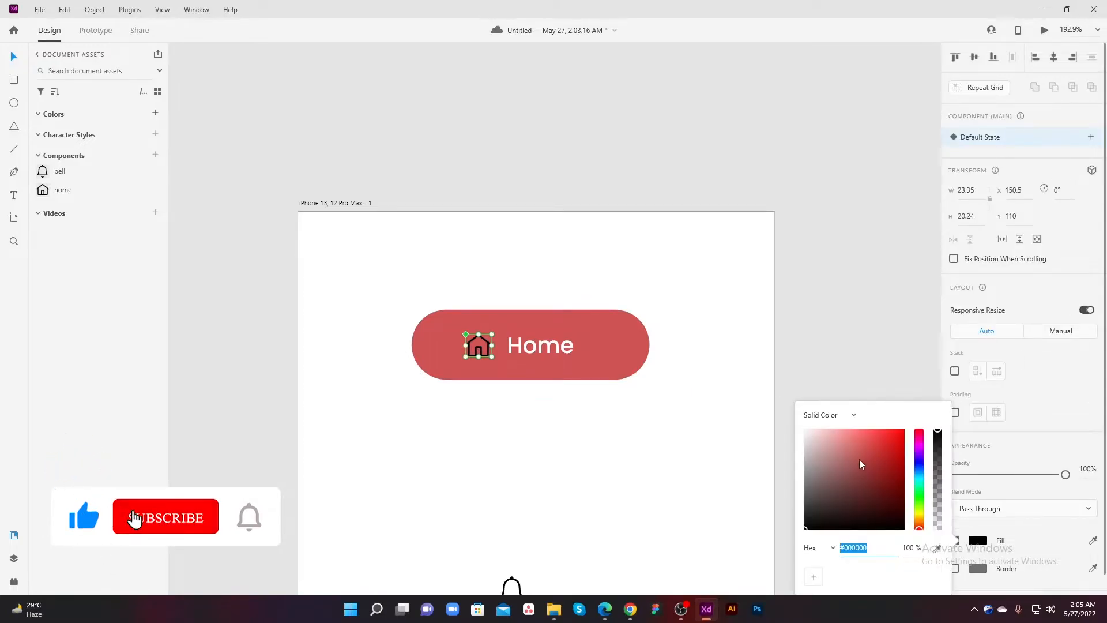
drag(861, 463, 801, 425)
click(663, 409)
drag(543, 371, 557, 395)
Step: Turn the red shape, the home icon and the Home label together into one component
drag(655, 470, 361, 318)
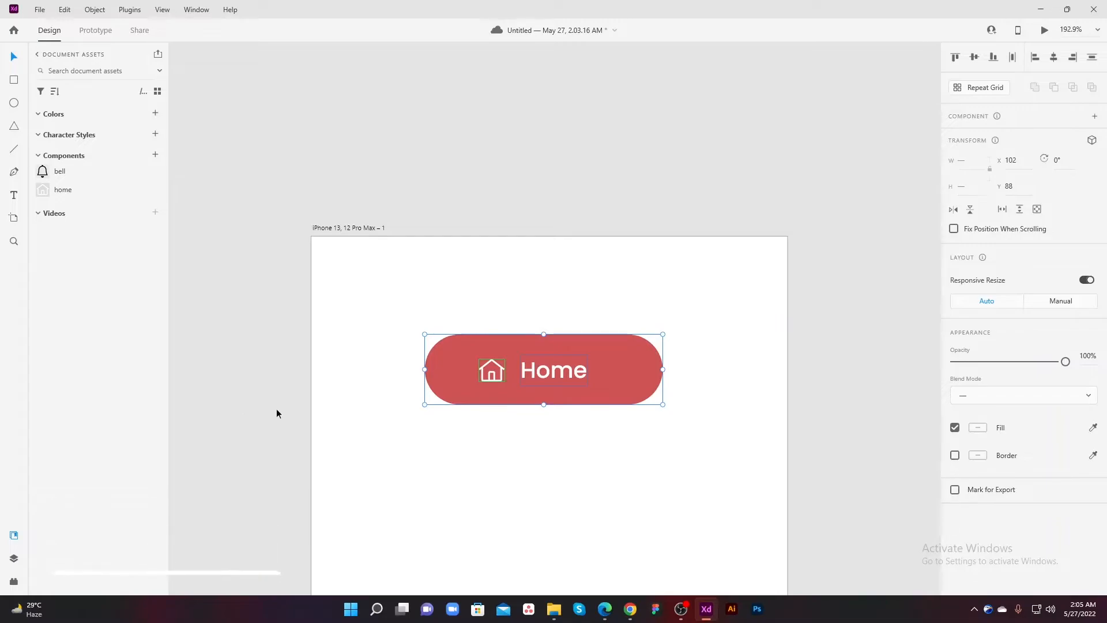
click(155, 159)
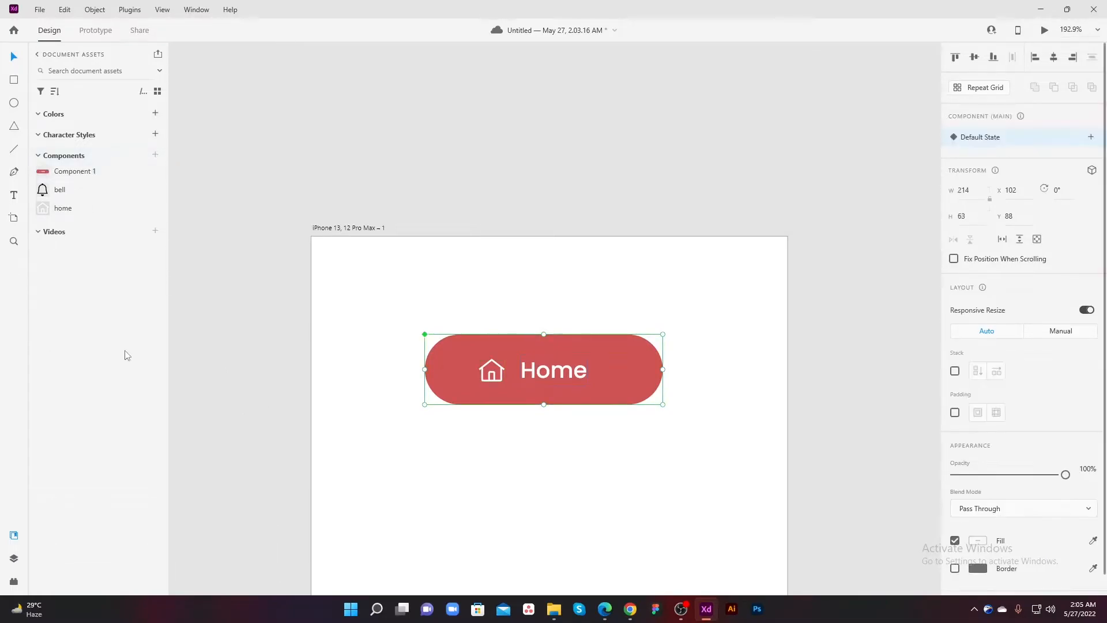
click(483, 470)
Step: Rename the new red button component as Button in the document assets
scroll(477, 415, down, 2)
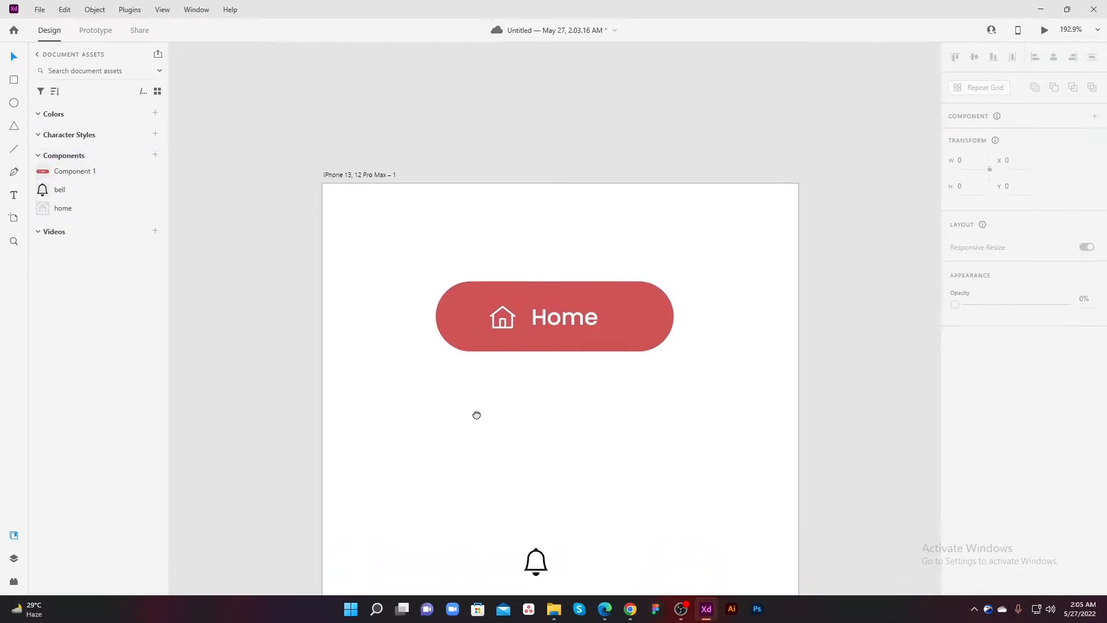
double_click(78, 174)
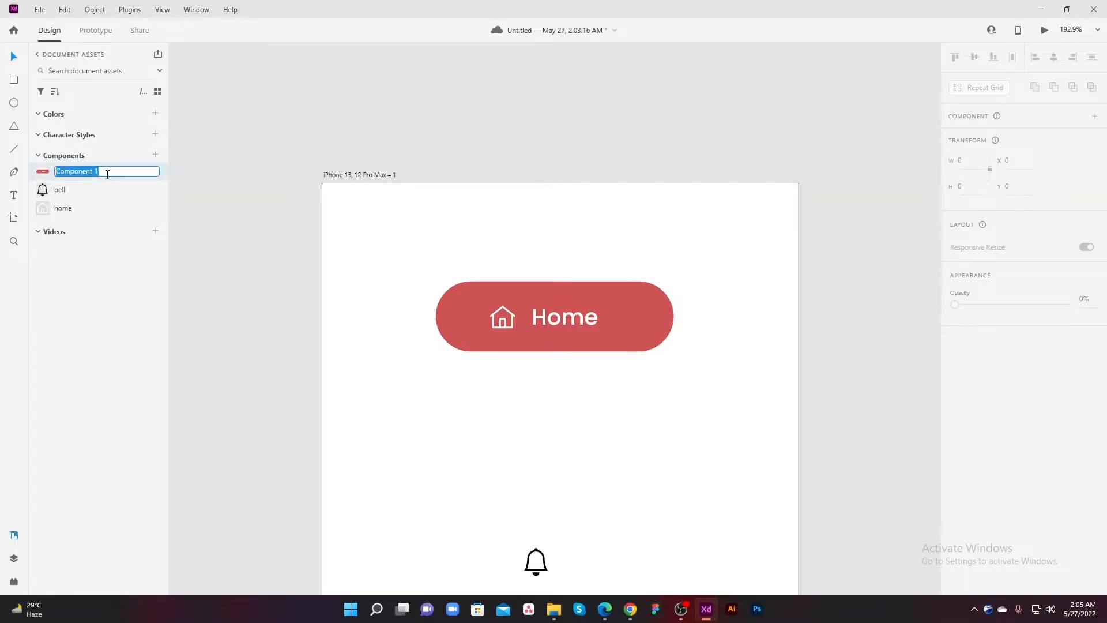
text(B)
text(utton)
key(Return)
click(416, 372)
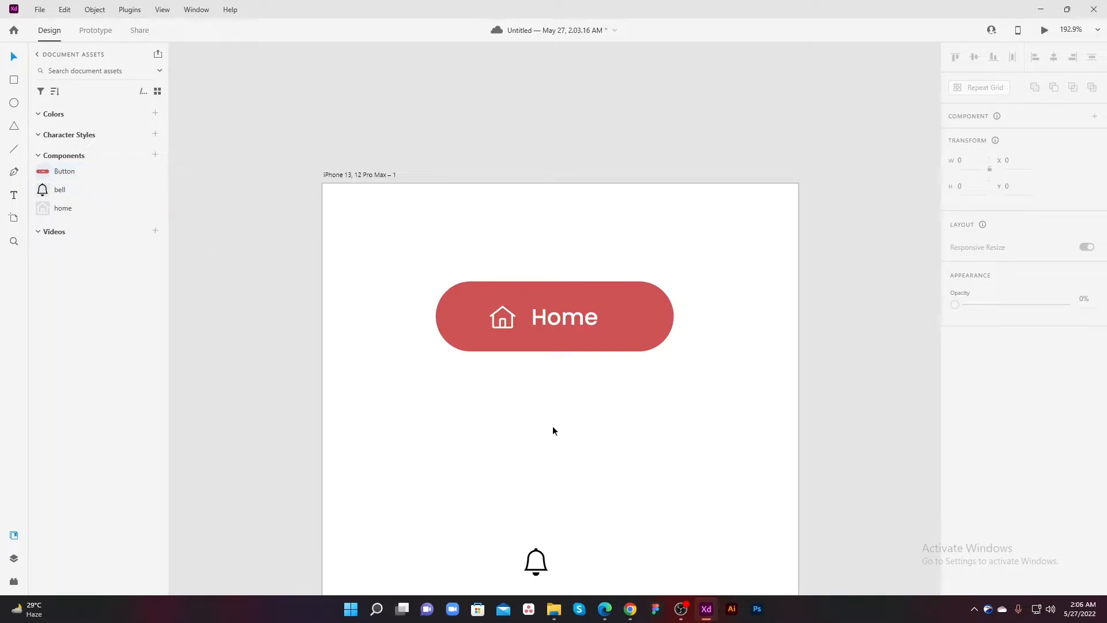
Step: Place an instance of the Button component on the artboard between the original button and the bell icon
scroll(555, 426, down, 5)
drag(556, 425, 493, 377)
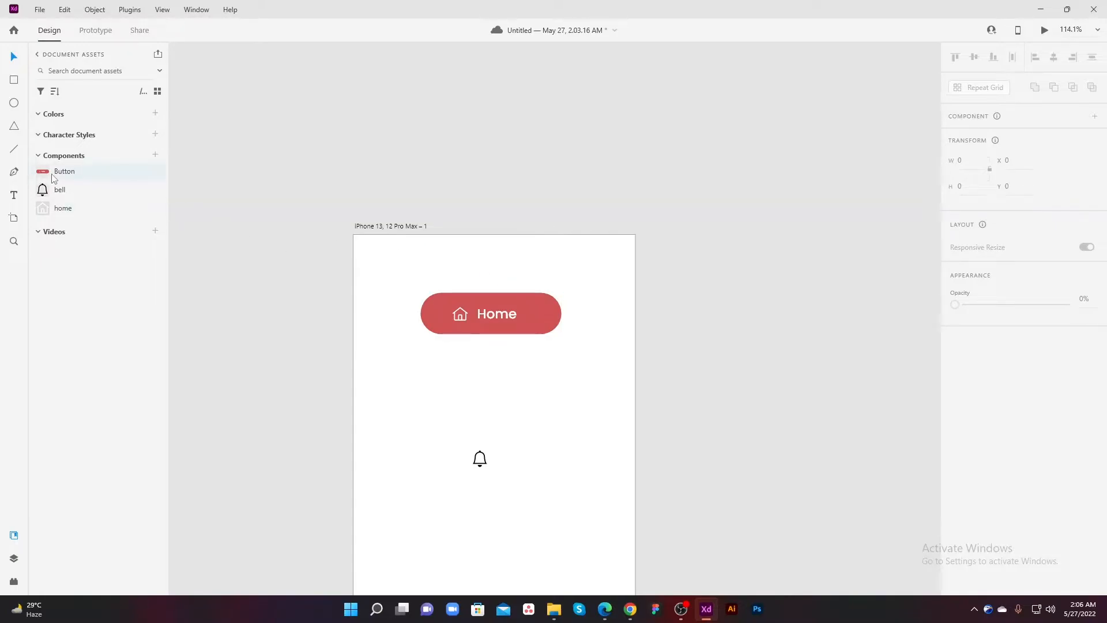
drag(59, 178, 486, 395)
click(519, 433)
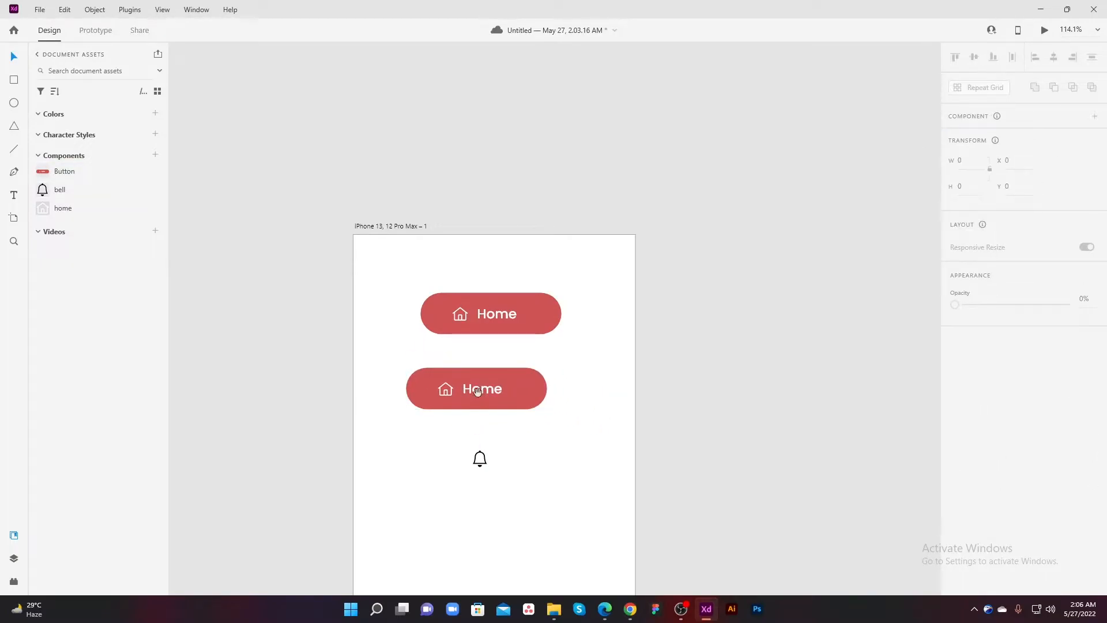
Step: Change the label of the lower button instance to "Bell"
scroll(461, 420, up, 5)
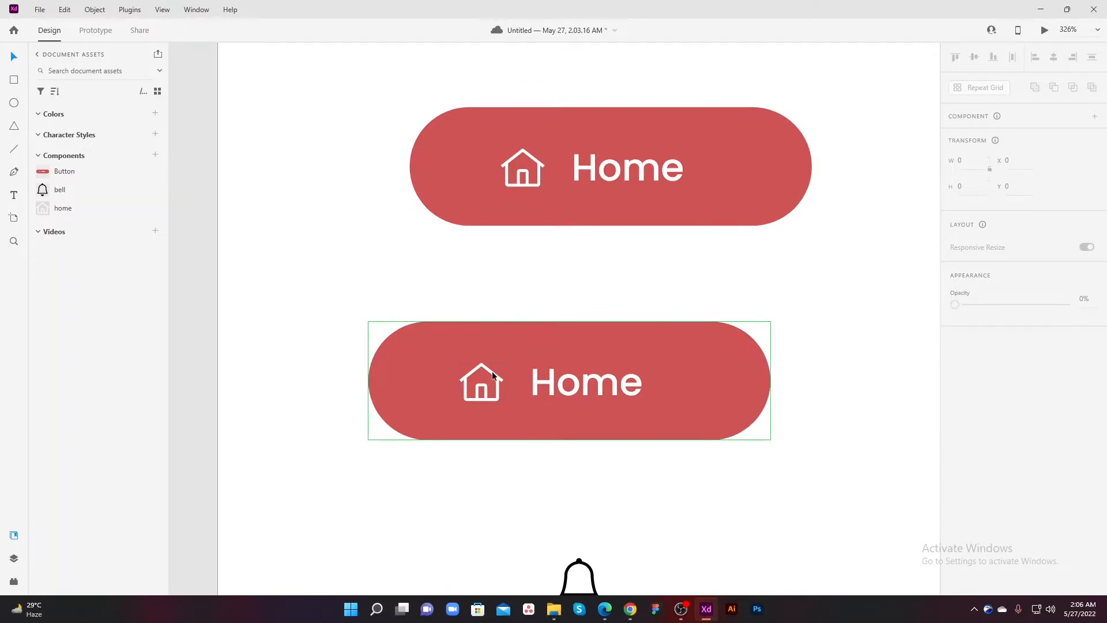
click(570, 386)
double_click(574, 388)
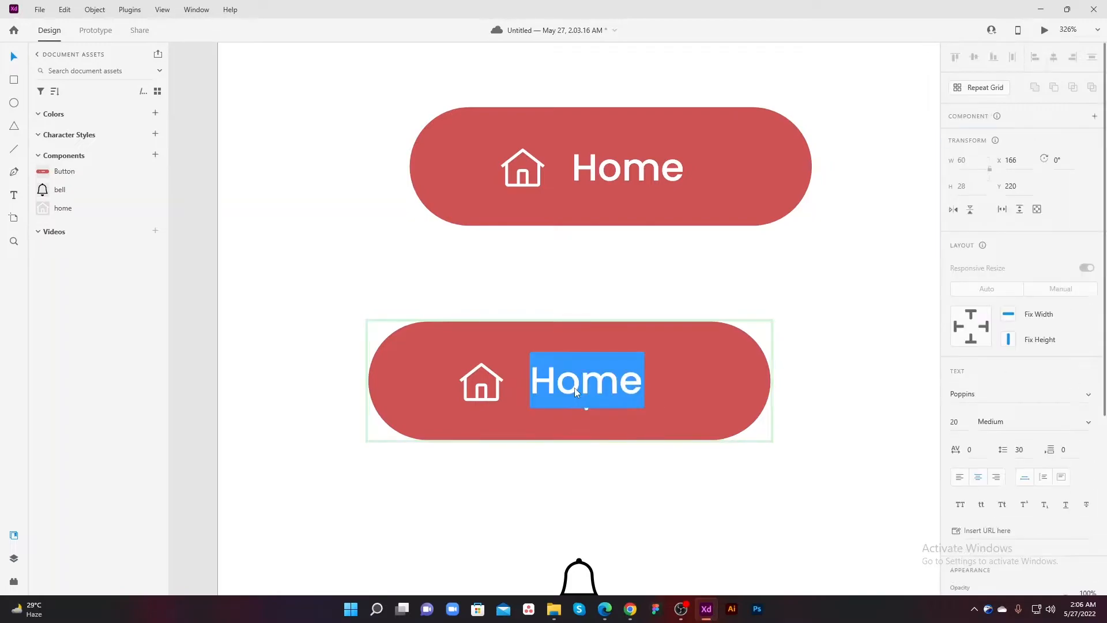
text(Bell)
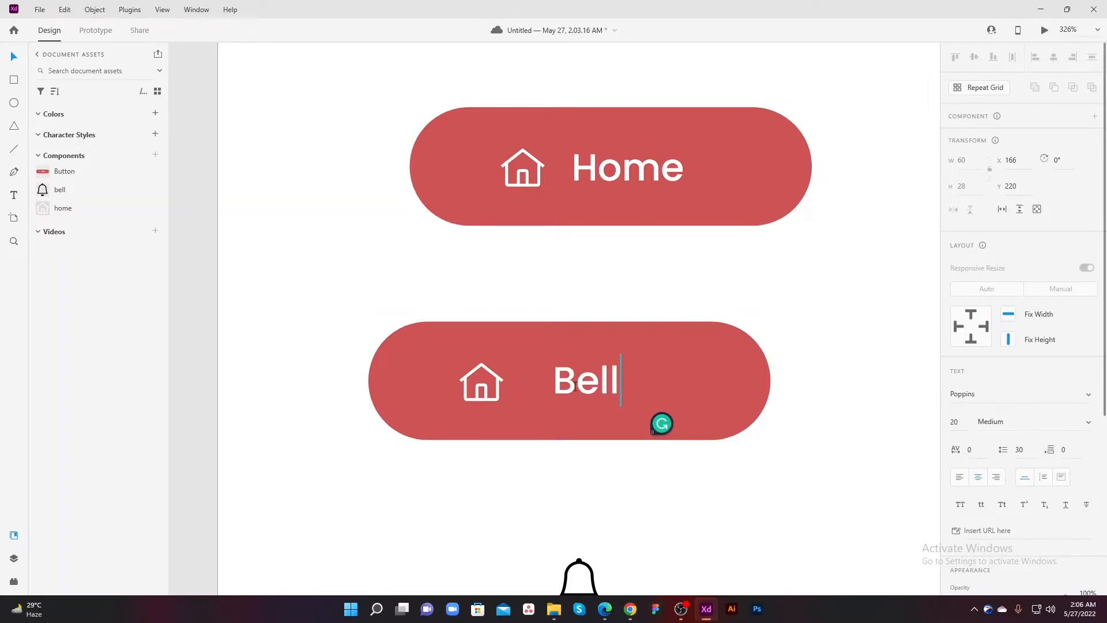
key(Escape)
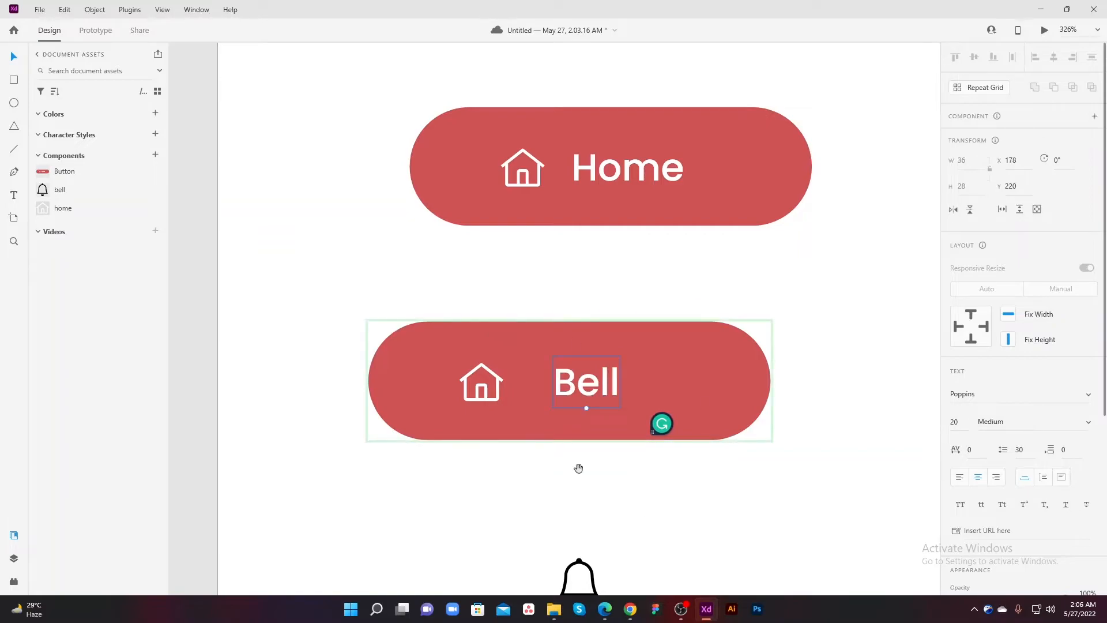
drag(578, 468, 566, 472)
click(557, 494)
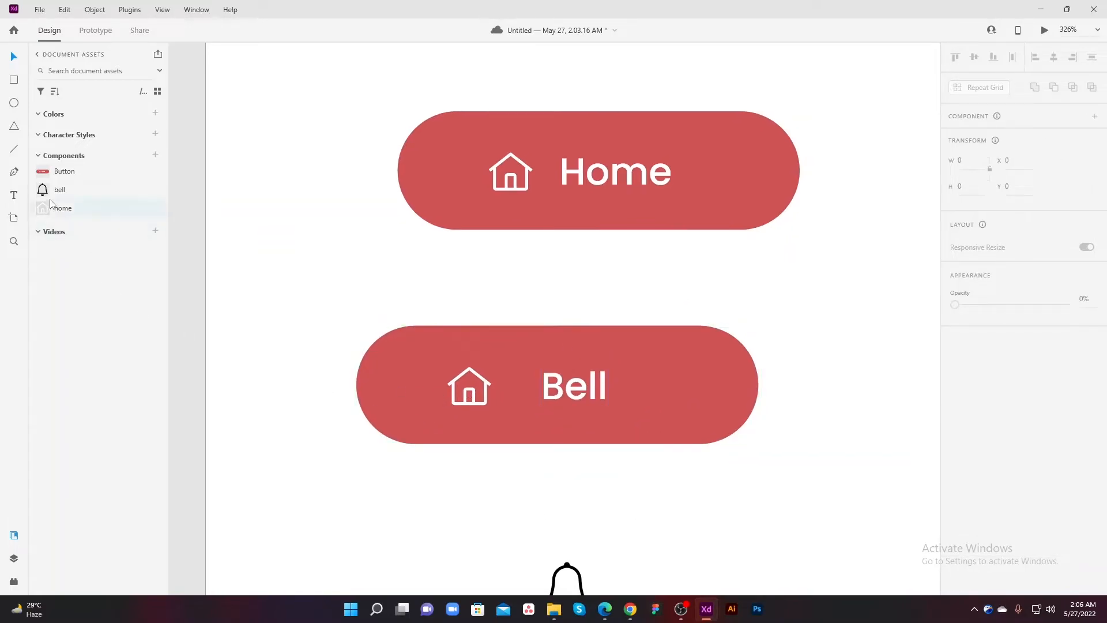
Step: Try placing the bell component onto the whole Bell button, and undo the replacement
drag(47, 196, 478, 396)
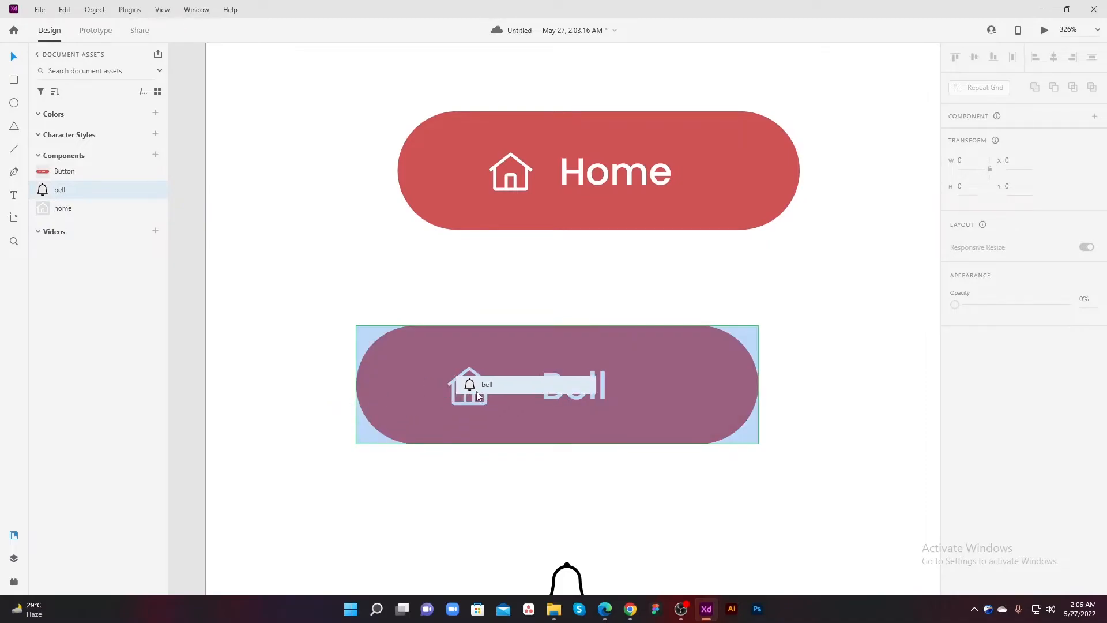
drag(477, 396, 475, 394)
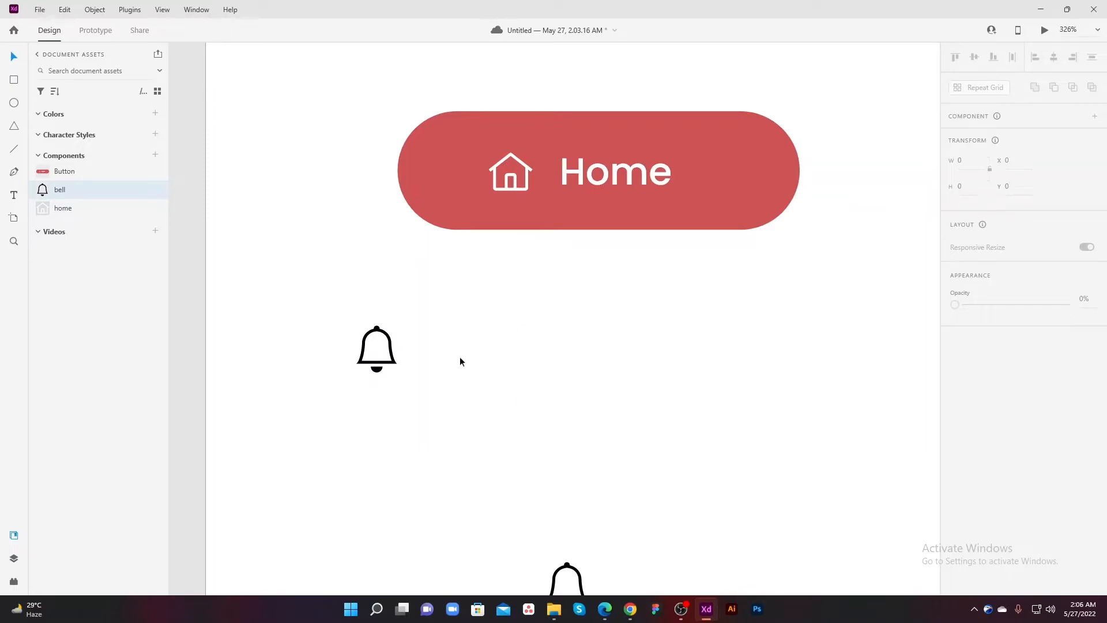
key(ctrl+z)
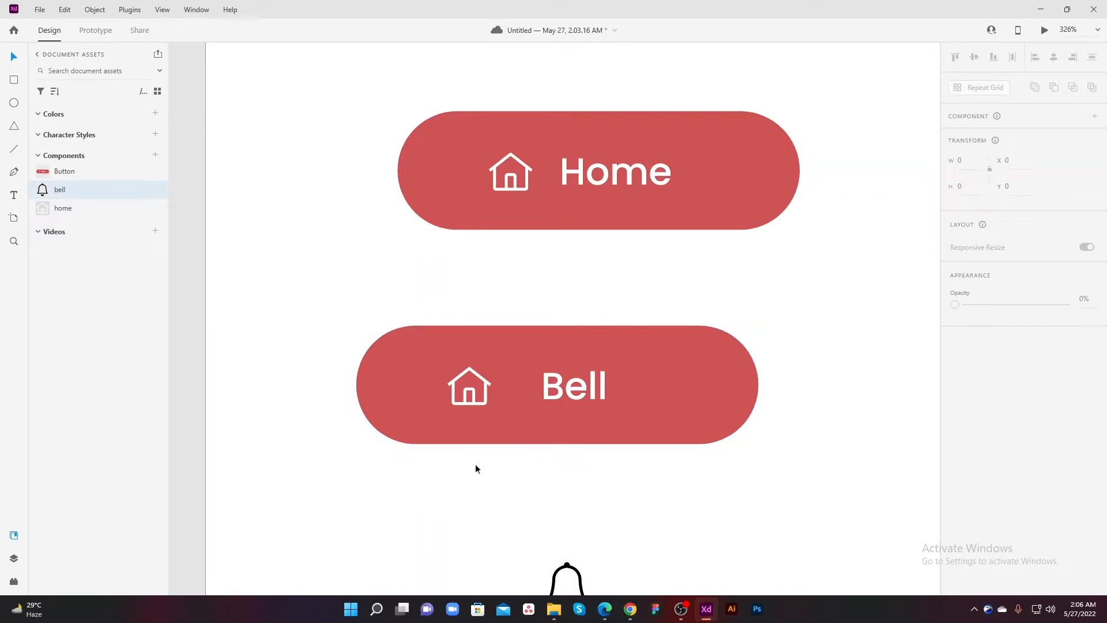
Step: Try the bell component on the Bell button's nested home icon and on its lower edge, undoing each placement
double_click(476, 402)
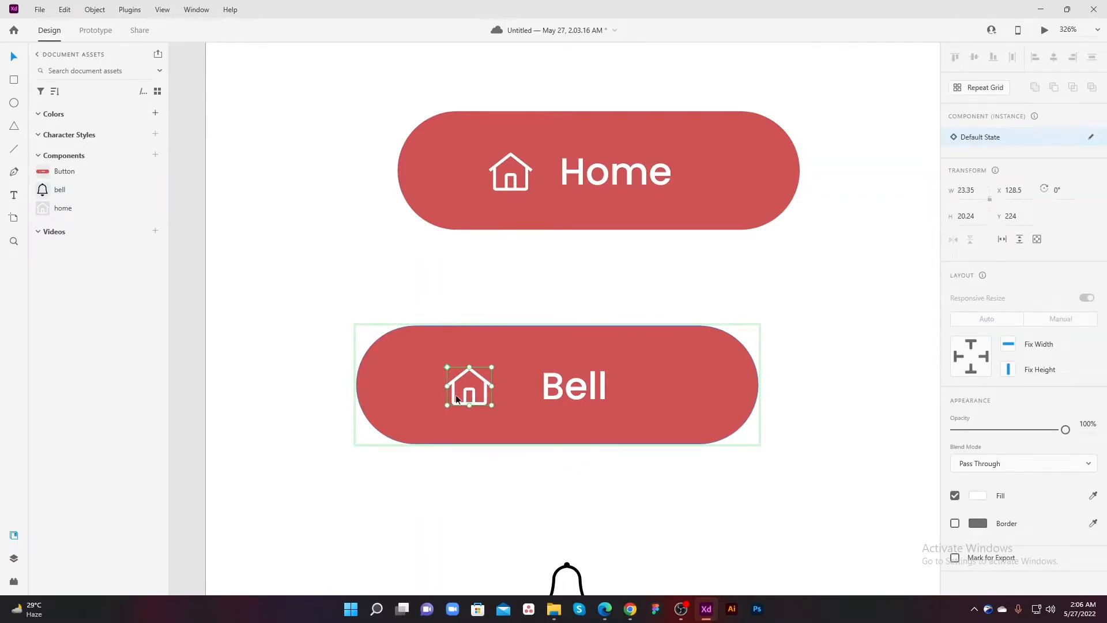
drag(39, 188, 475, 402)
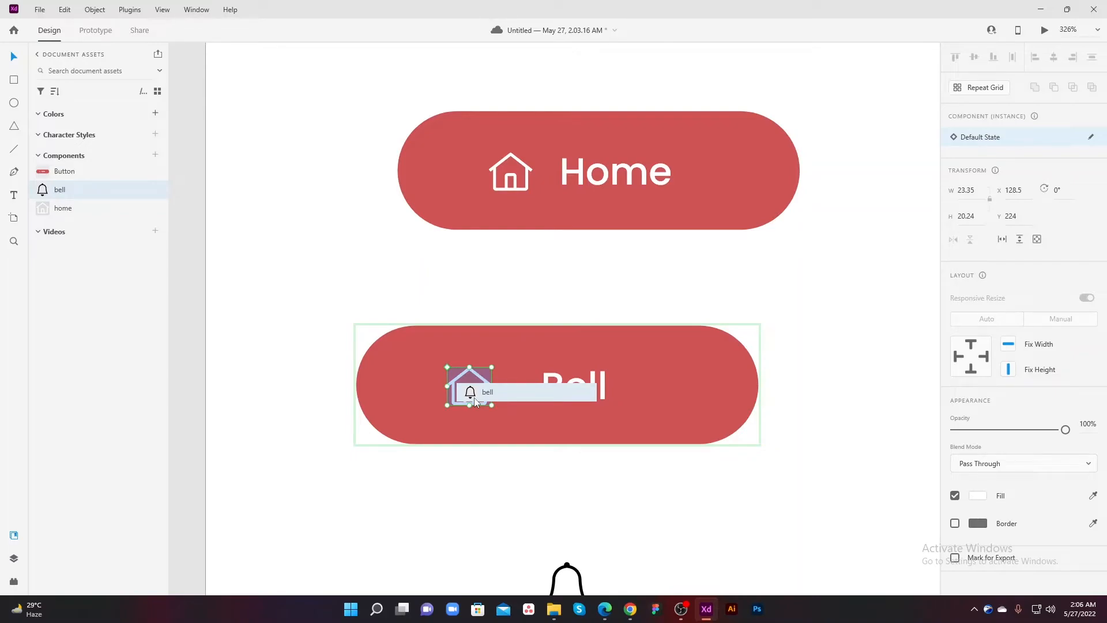
drag(475, 402, 475, 402)
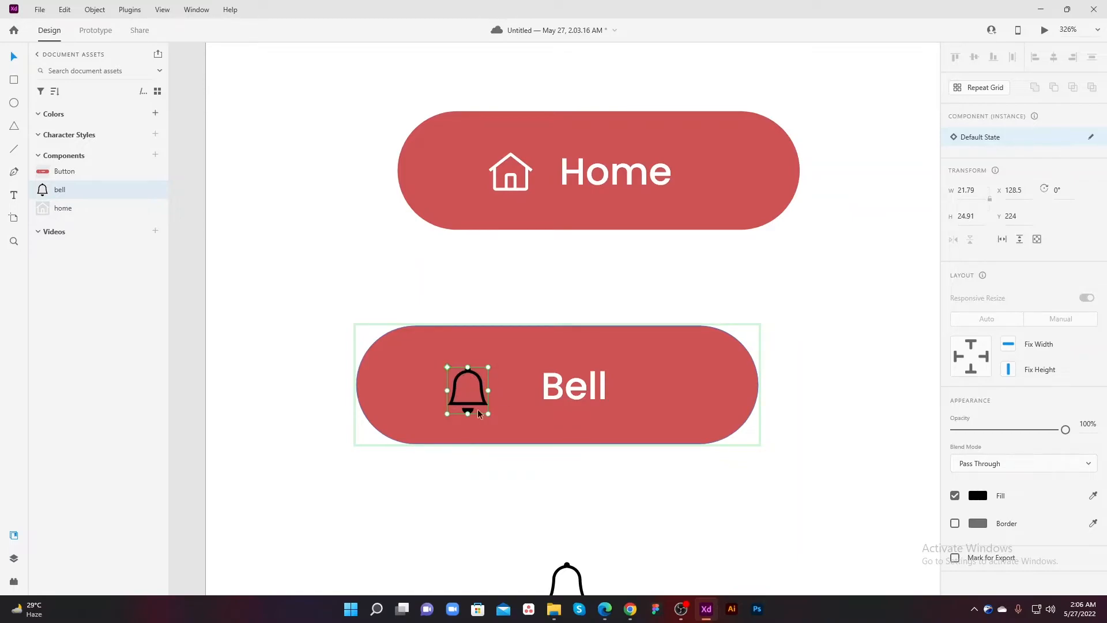
key(ctrl+z)
drag(47, 192, 545, 430)
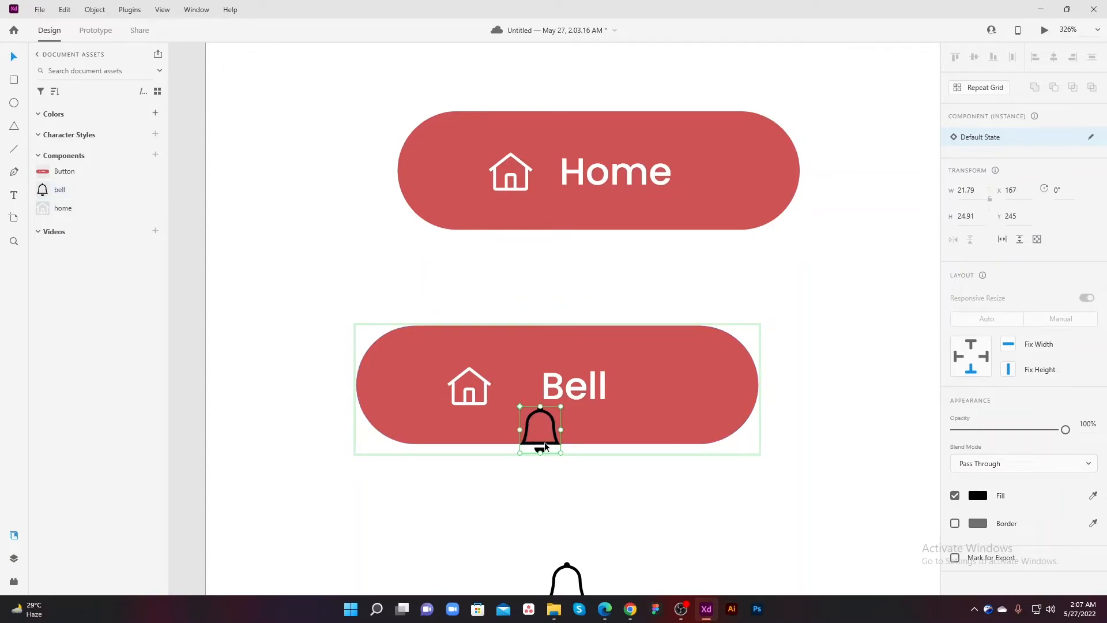
key(ctrl+z)
Step: Swap the Bell button's nested home icon for the bell component and fill the bell white
drag(42, 193, 468, 397)
click(977, 495)
drag(849, 461, 788, 422)
click(529, 486)
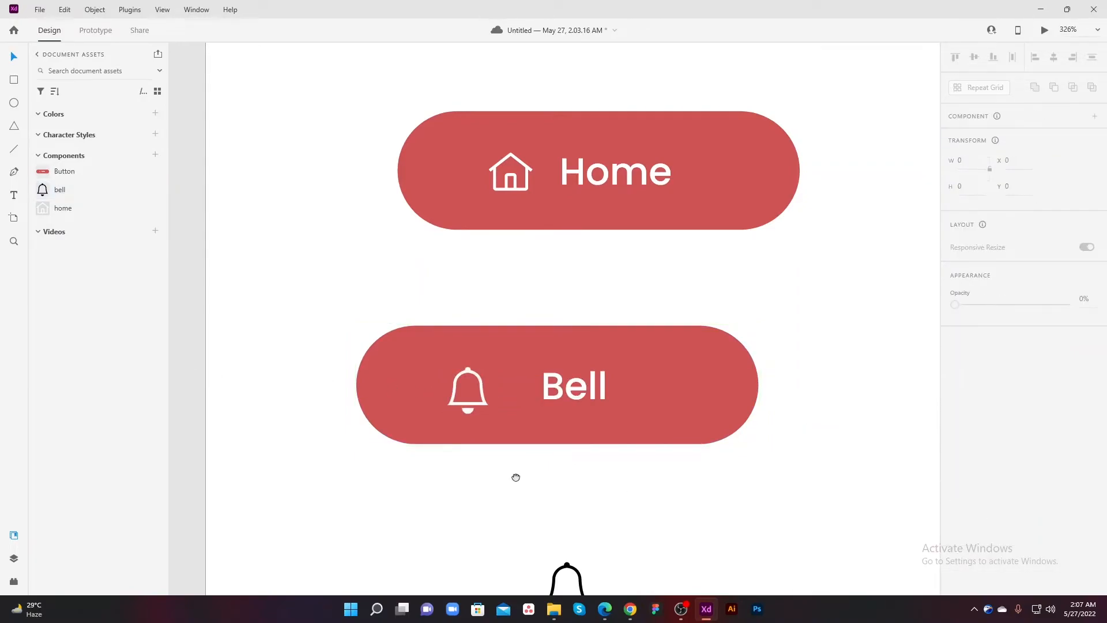
Step: Shrink the bell icon inside the Bell button slightly, to about 19.79 wide by 20.91 high
drag(516, 474, 489, 500)
click(439, 431)
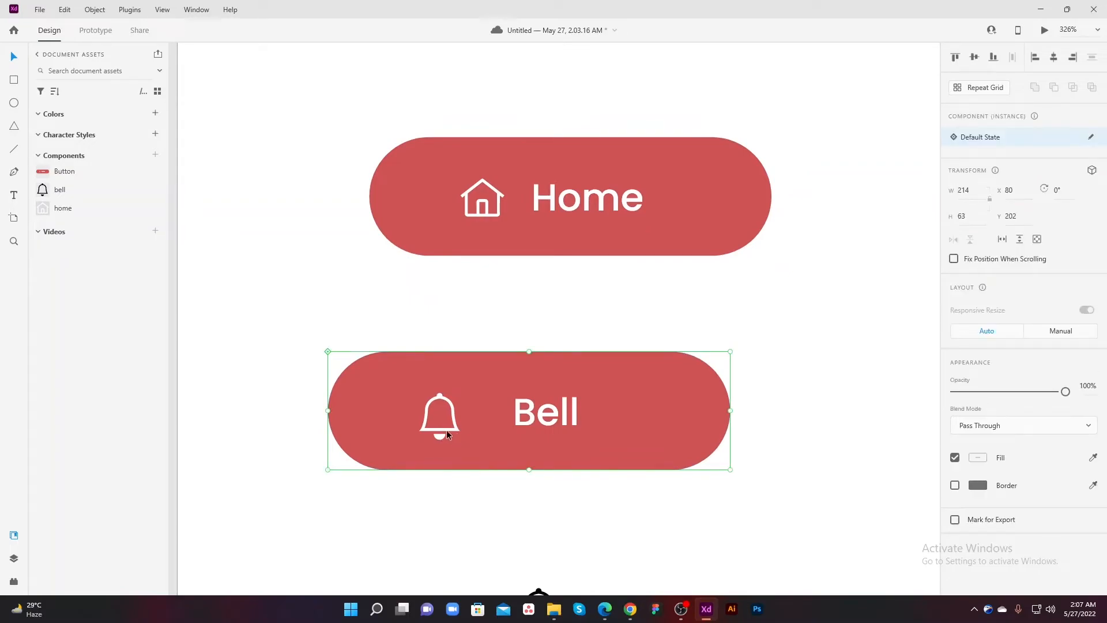
double_click(459, 437)
drag(460, 439, 458, 438)
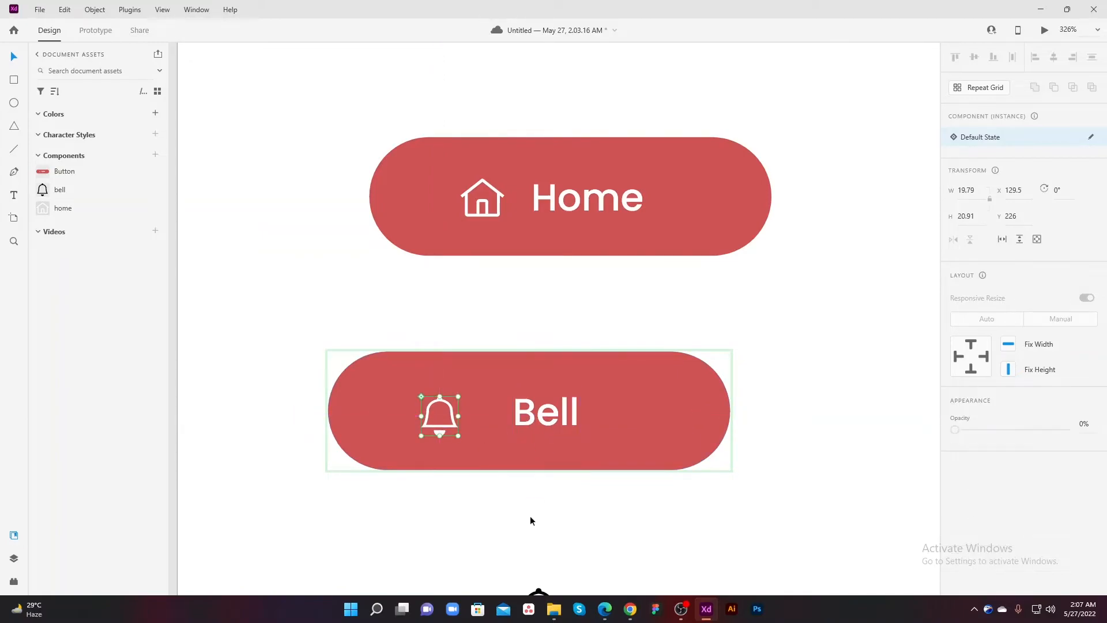
click(524, 518)
Step: Align the bell icon and the Bell label vertically to each other's middle inside the lower button
scroll(517, 520, down, 2)
click(440, 448)
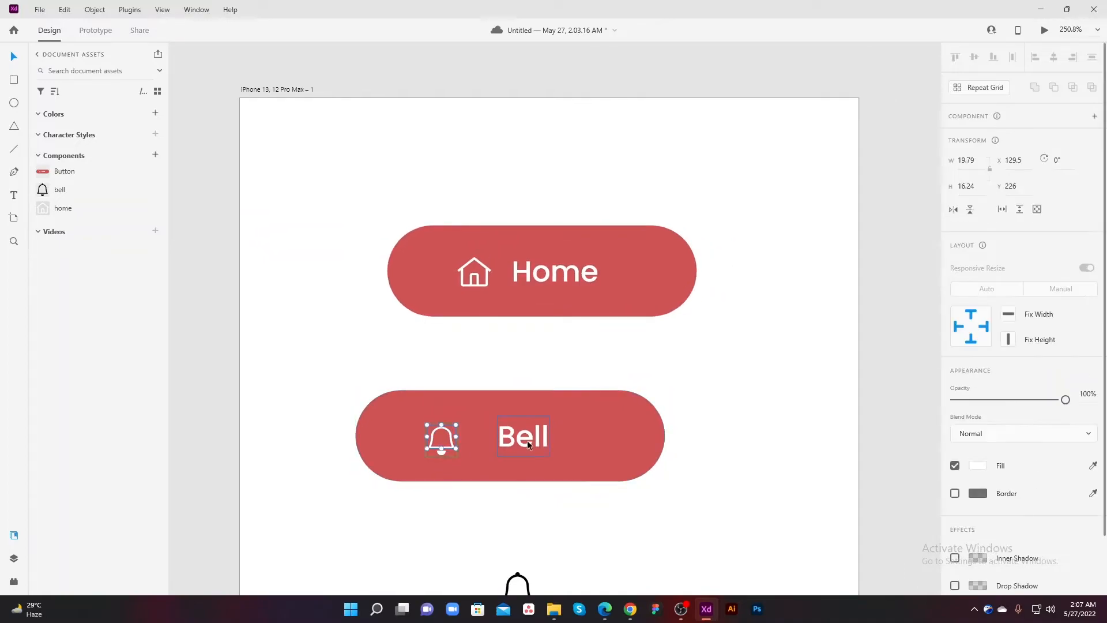
shift+click(527, 440)
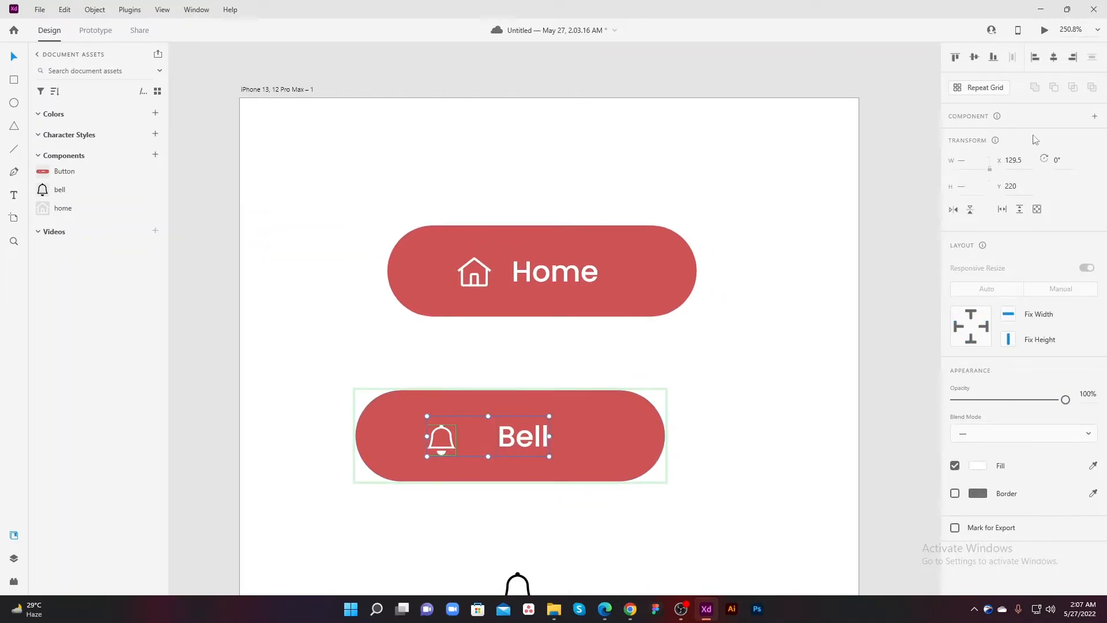
click(973, 57)
click(510, 510)
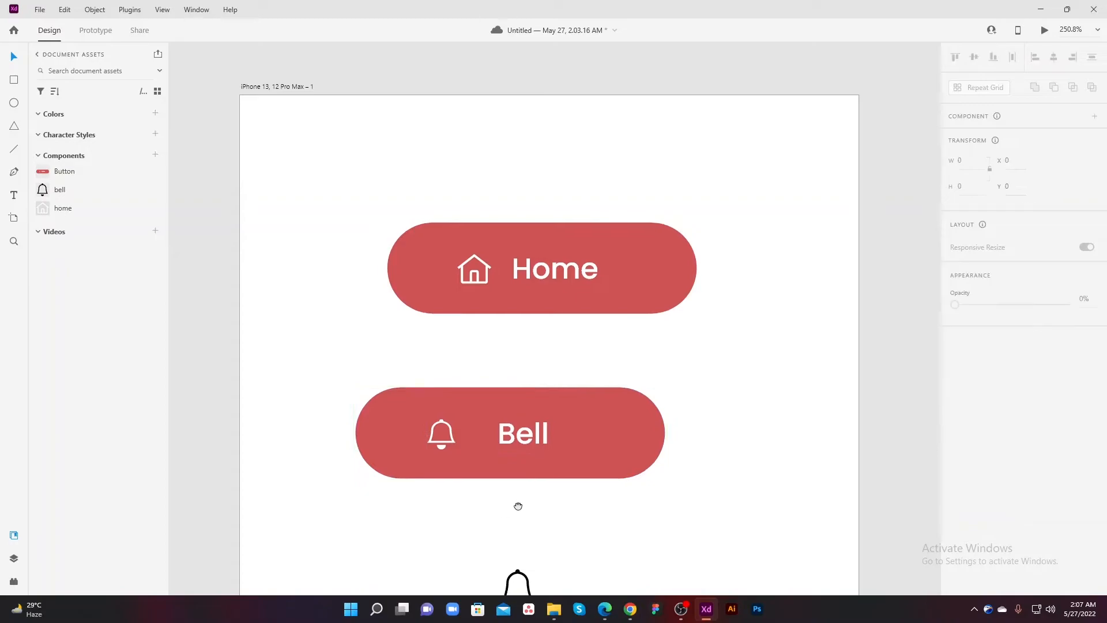
Step: Delete the standalone black bell icon below the two buttons
scroll(537, 494, down, 1)
scroll(535, 490, down, 4)
drag(485, 425, 487, 411)
drag(442, 482, 430, 474)
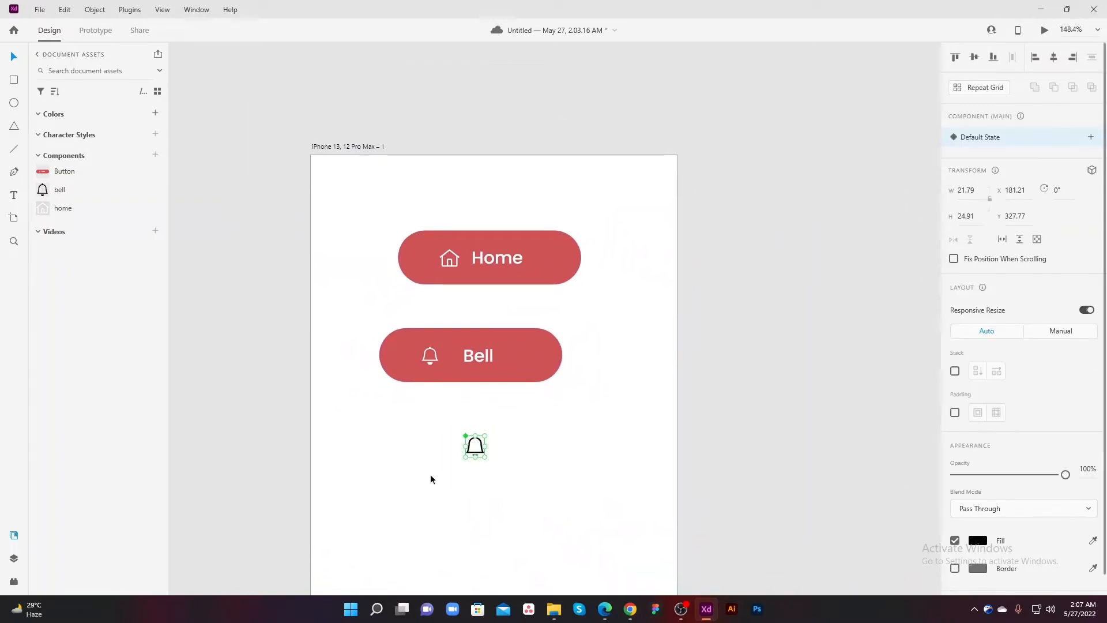
key(Delete)
Step: Draw a rectangle 428 wide by 43 high across the full artboard width below the Bell button
drag(626, 219, 369, 447)
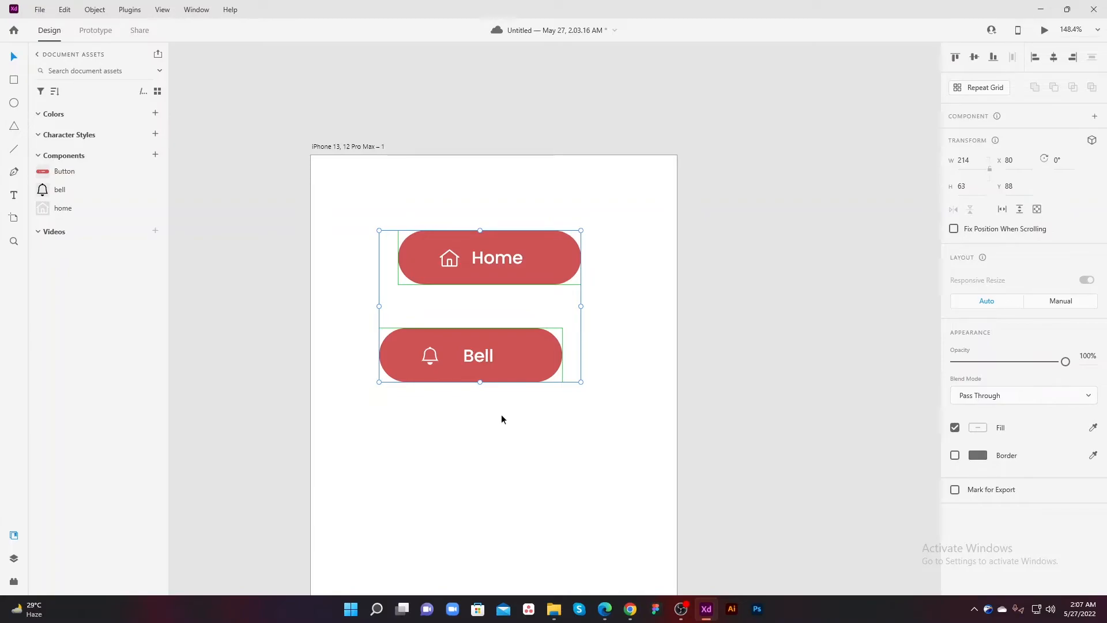
click(16, 85)
drag(311, 435, 677, 471)
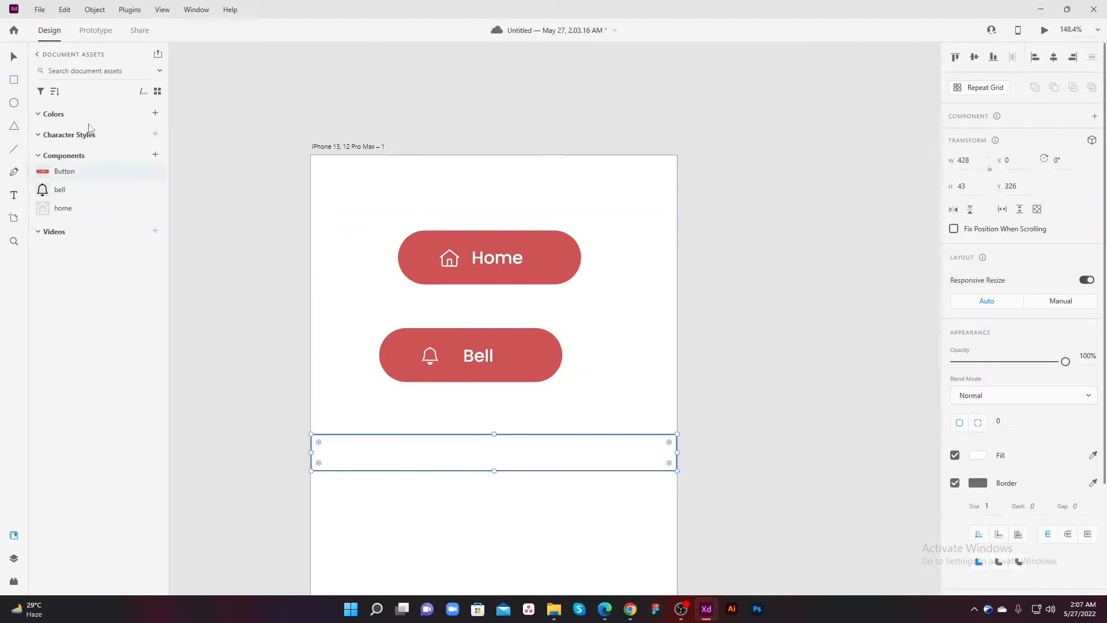
click(248, 269)
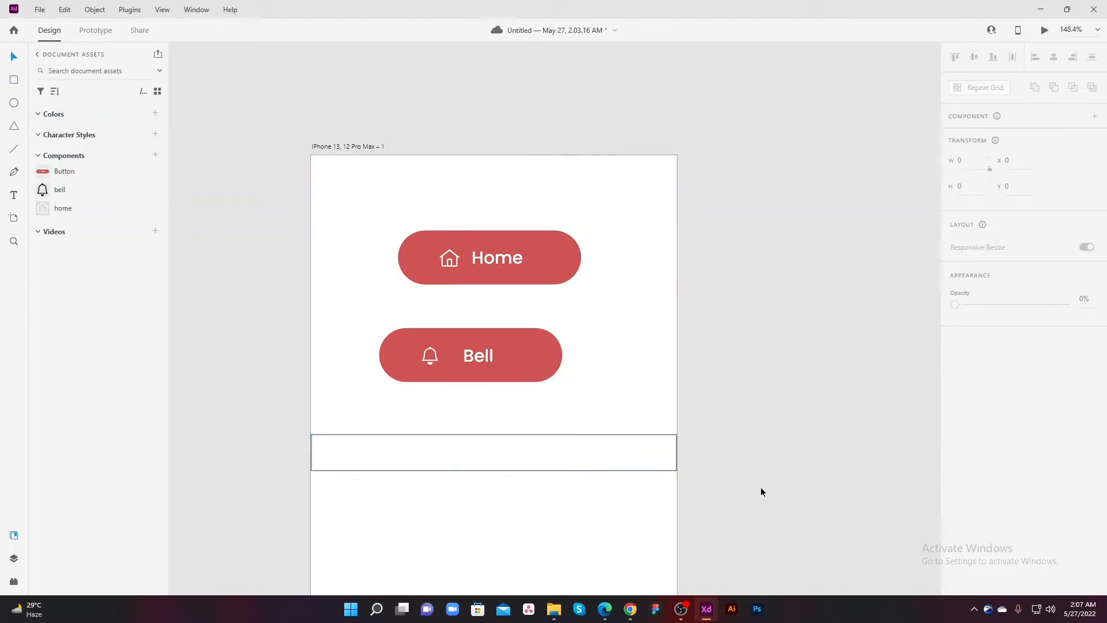
Step: Remove the rectangle's border and fill it with a dark reddish brown
click(673, 471)
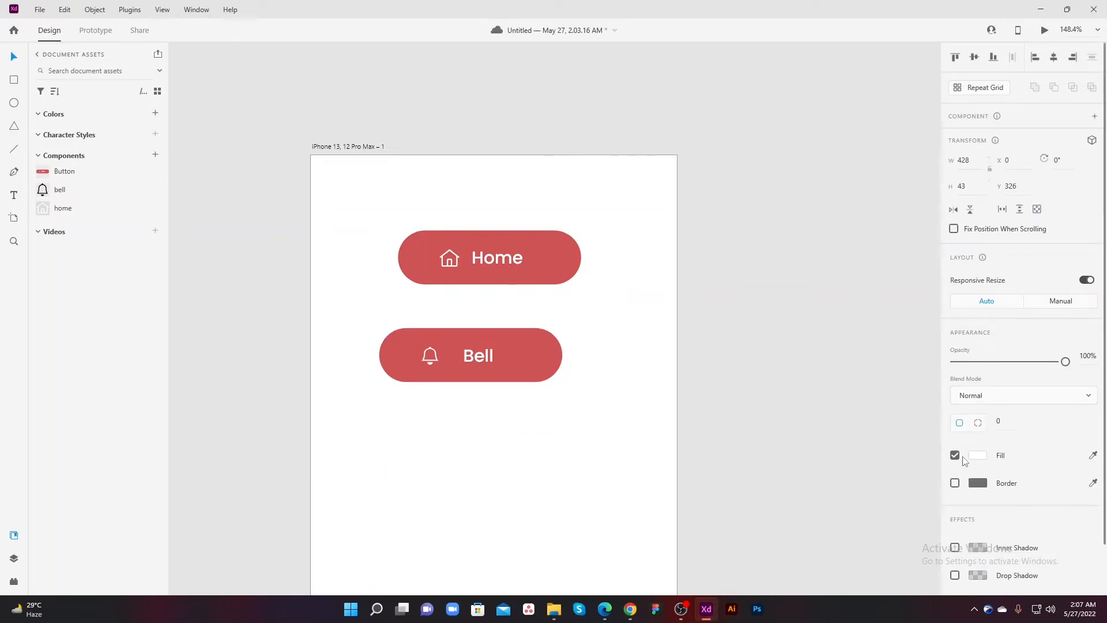
click(978, 455)
click(837, 446)
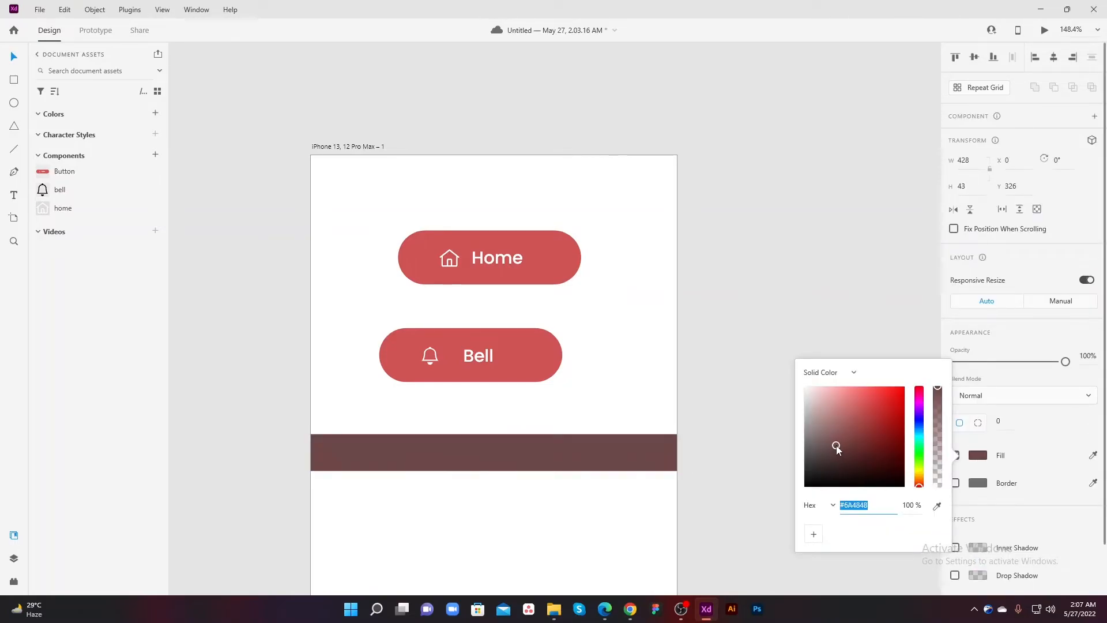
drag(836, 447, 833, 448)
click(744, 456)
Step: Add a text label reading "home" on the artboard below the brown bar
drag(468, 465, 470, 398)
key(t)
click(447, 468)
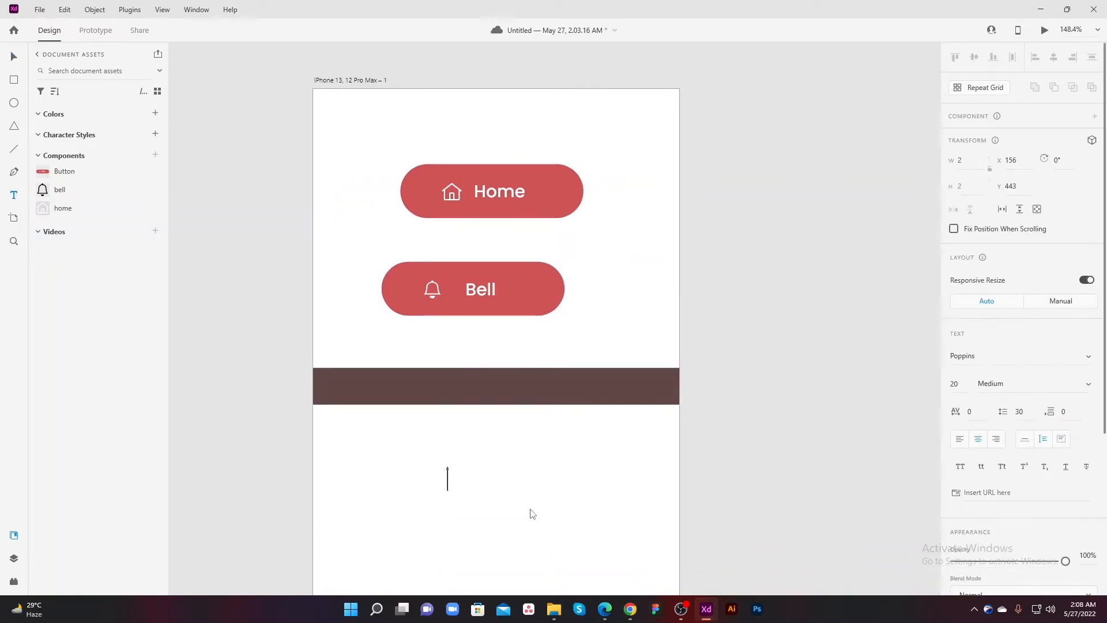
key(Return)
key(BackSpace)
click(394, 472)
click(382, 474)
text(Ho)
key(Escape)
Step: Place the home label in the brown bar as white text and change a copy beside it to "About"
click(14, 56)
click(535, 531)
drag(392, 472, 465, 390)
double_click(462, 385)
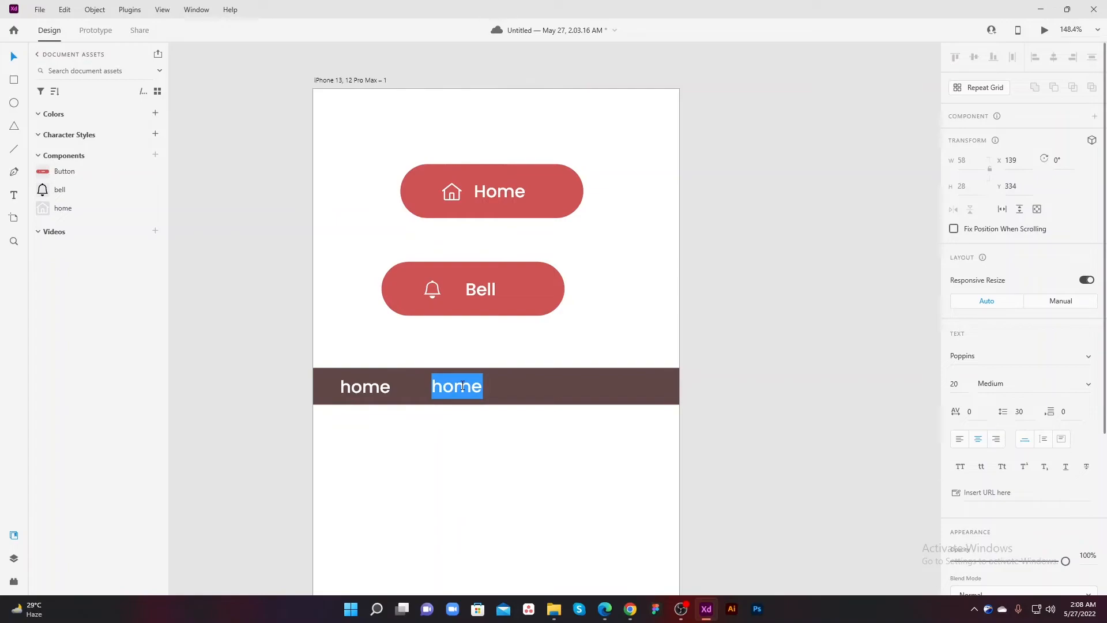
text(About)
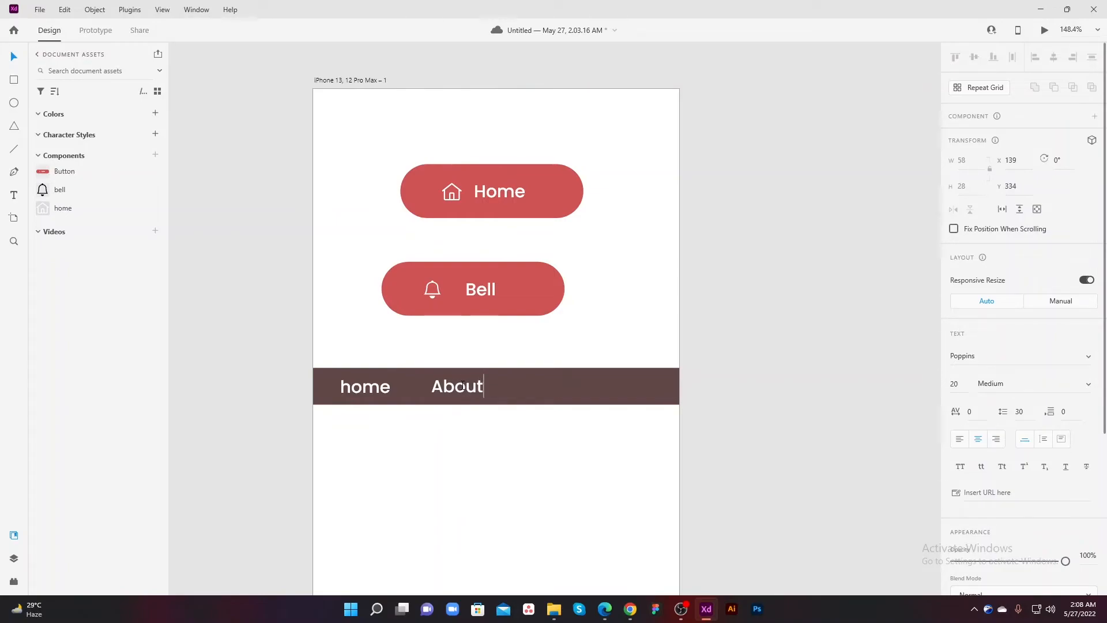
Step: Duplicate the About label farther along the brown bar and change the copy's text to "Contact"
click(507, 499)
drag(472, 393, 587, 394)
double_click(588, 393)
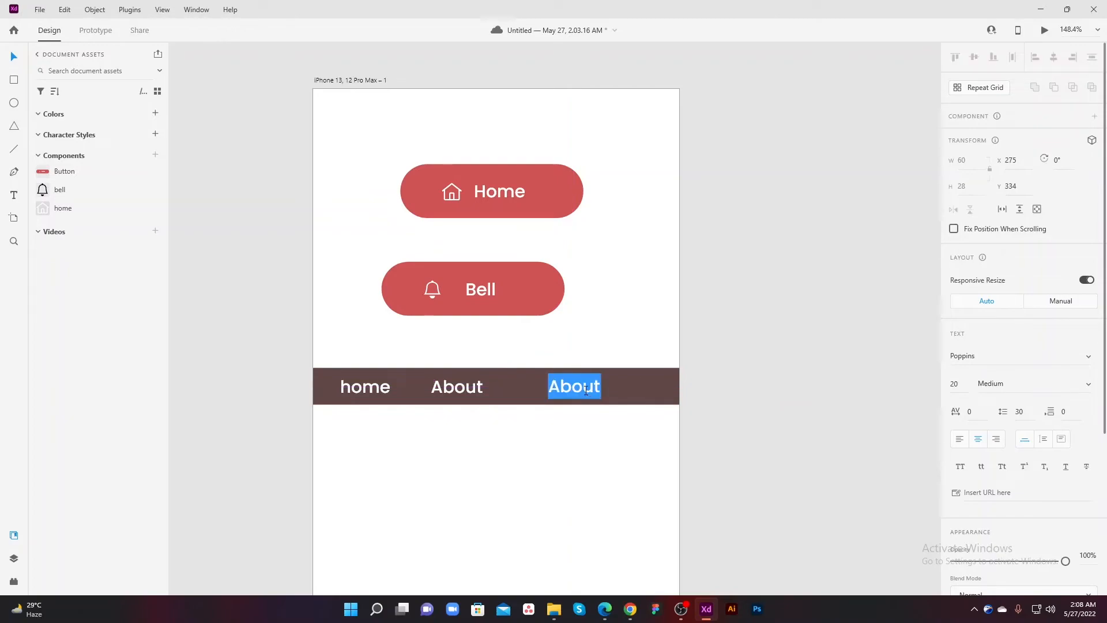
text(Contact)
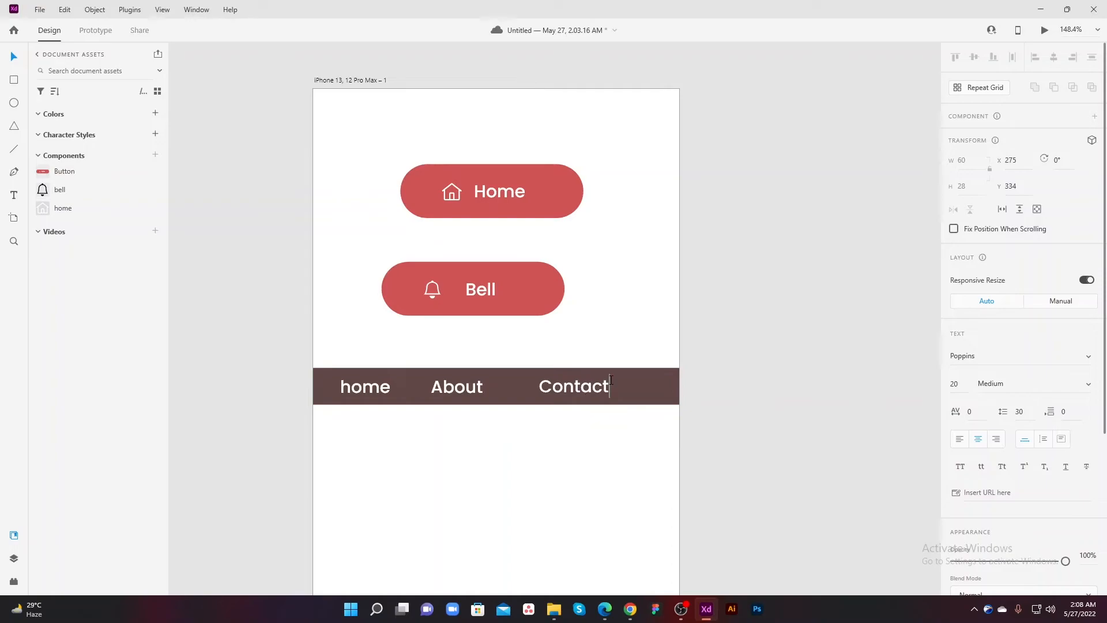
key(Escape)
Step: Distribute the home, About and Contact labels evenly and move them together to the middle of the brown bar
click(447, 391)
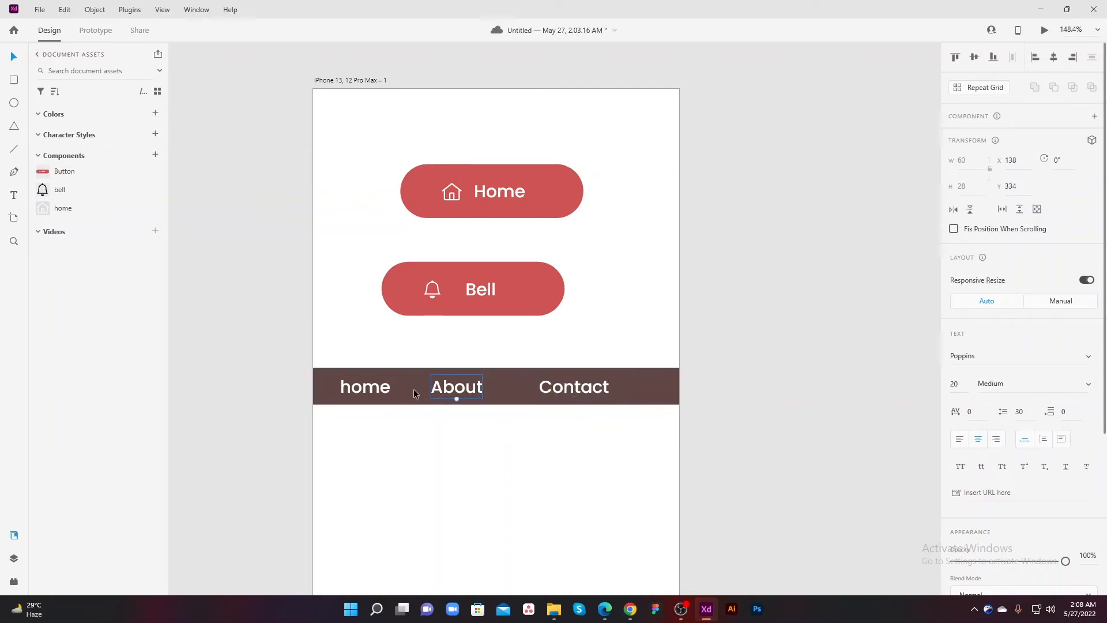
shift+click(382, 390)
shift+click(596, 389)
click(1011, 57)
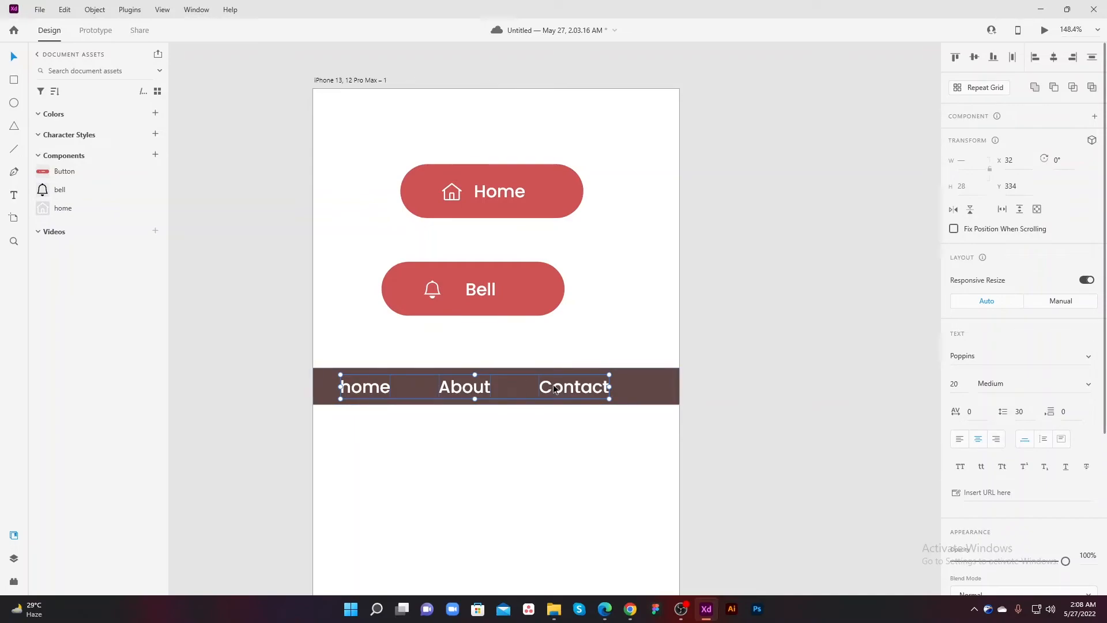
mouse_move(554, 390)
mouse_down()
mouse_move(573, 388)
mouse_move(561, 397)
mouse_up()
drag(466, 449, 473, 472)
Step: Turn the brown bar and its three labels into a component named "manu ber"
drag(674, 477, 364, 425)
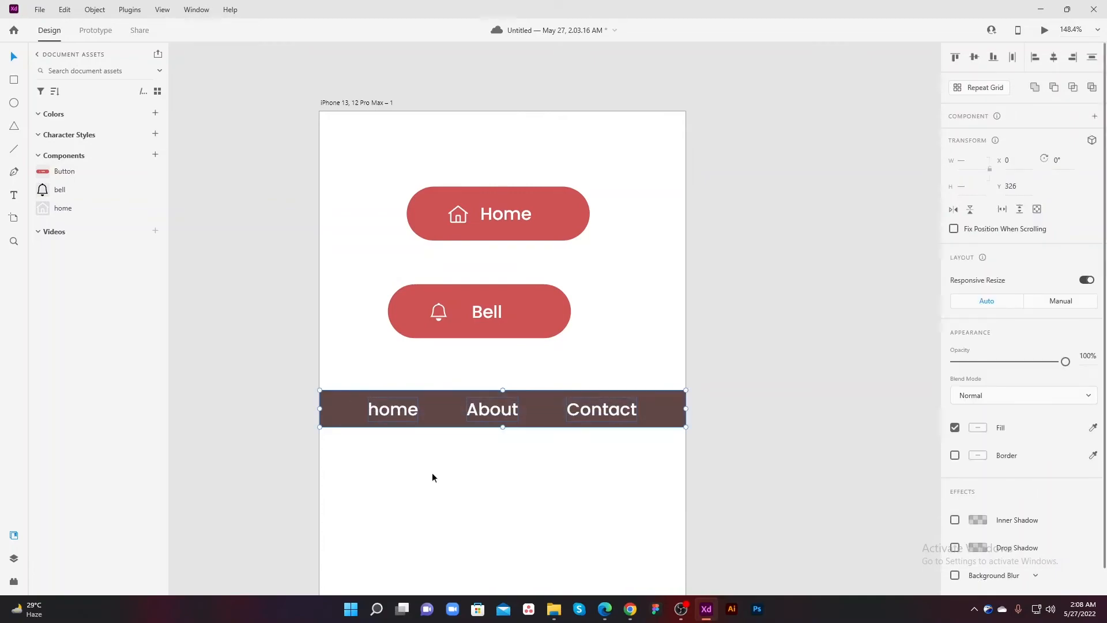
click(155, 155)
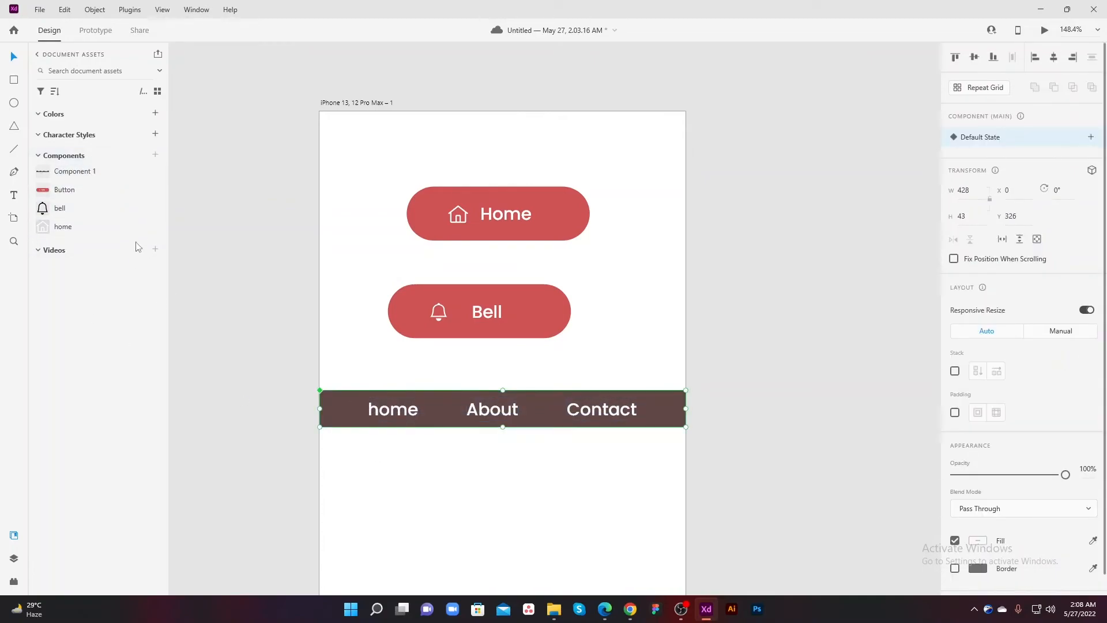
double_click(87, 171)
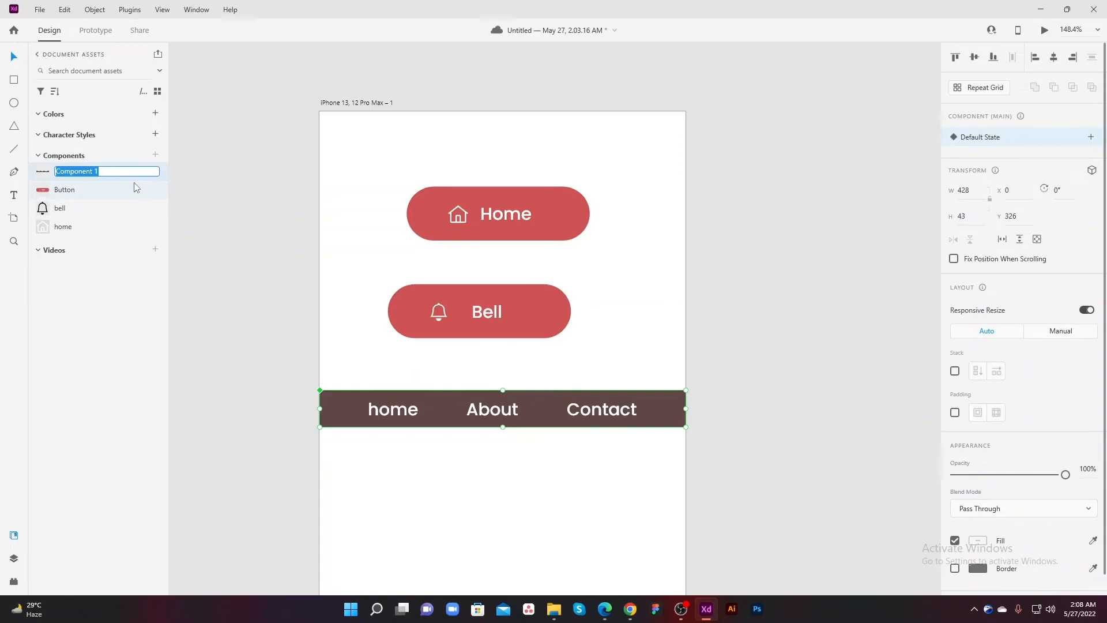
text(manu ber)
key(Return)
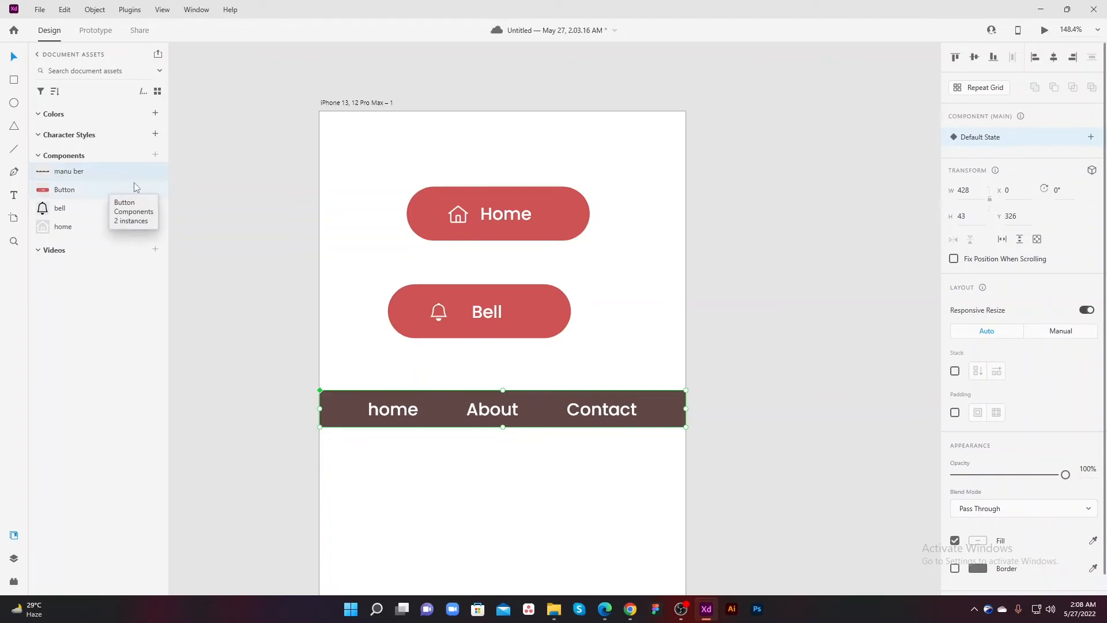
Step: Move the Home and Bell buttons together to below the navigation bar
click(492, 436)
click(570, 205)
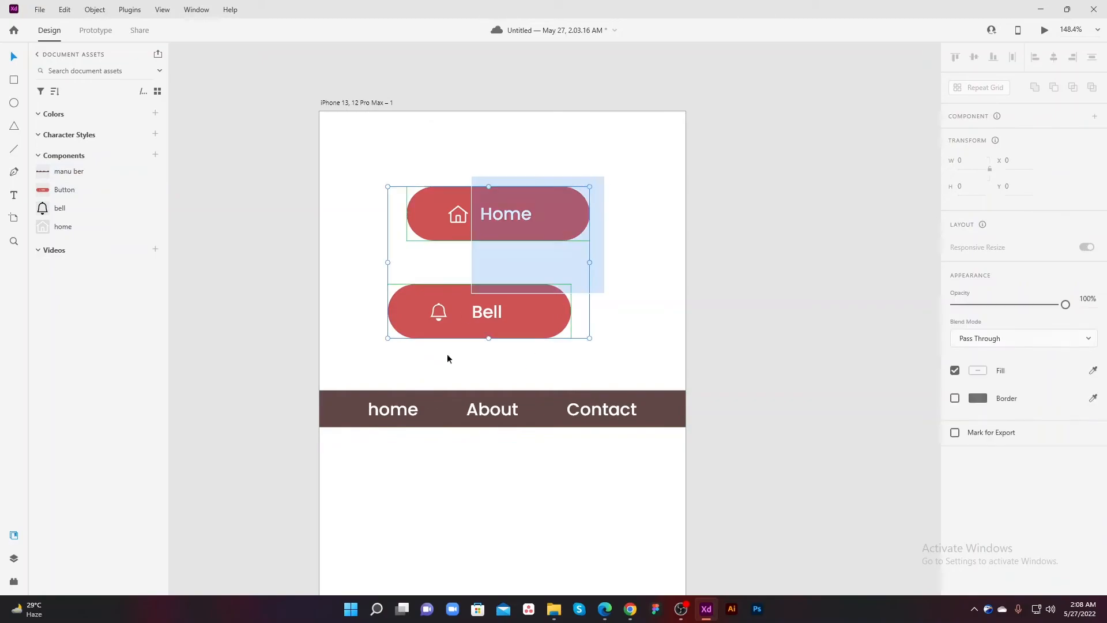
drag(450, 347, 445, 354)
drag(521, 220, 481, 545)
click(537, 458)
key(space)
drag(587, 456, 537, 404)
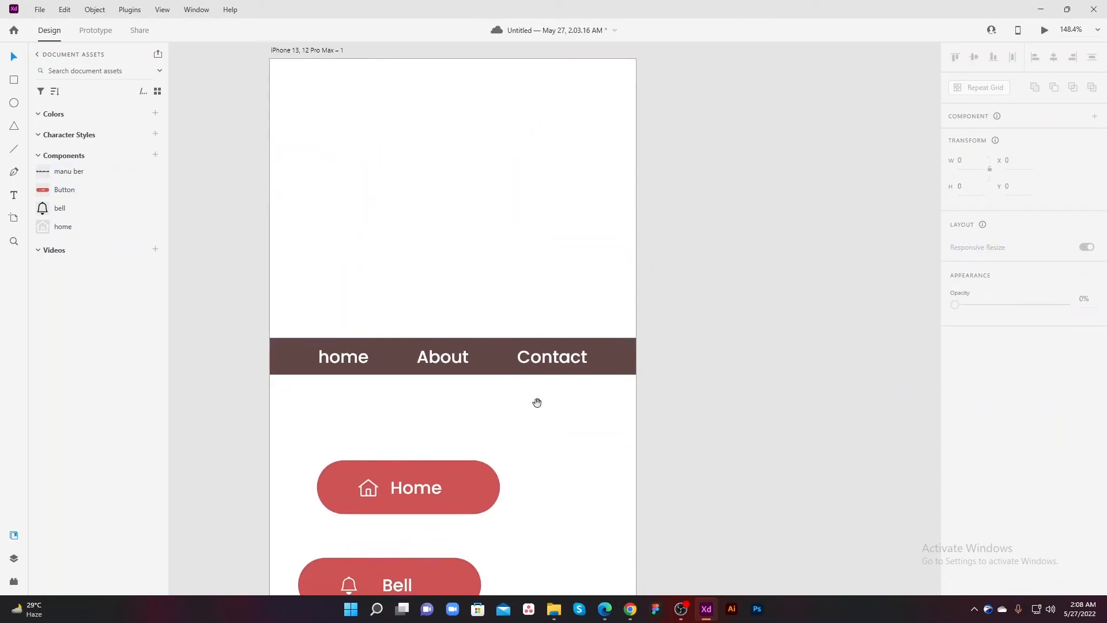
Step: Add two more iPhone 13, 12 Pro Max artboards beside the first one
click(14, 218)
click(668, 61)
scroll(717, 239, up, 1)
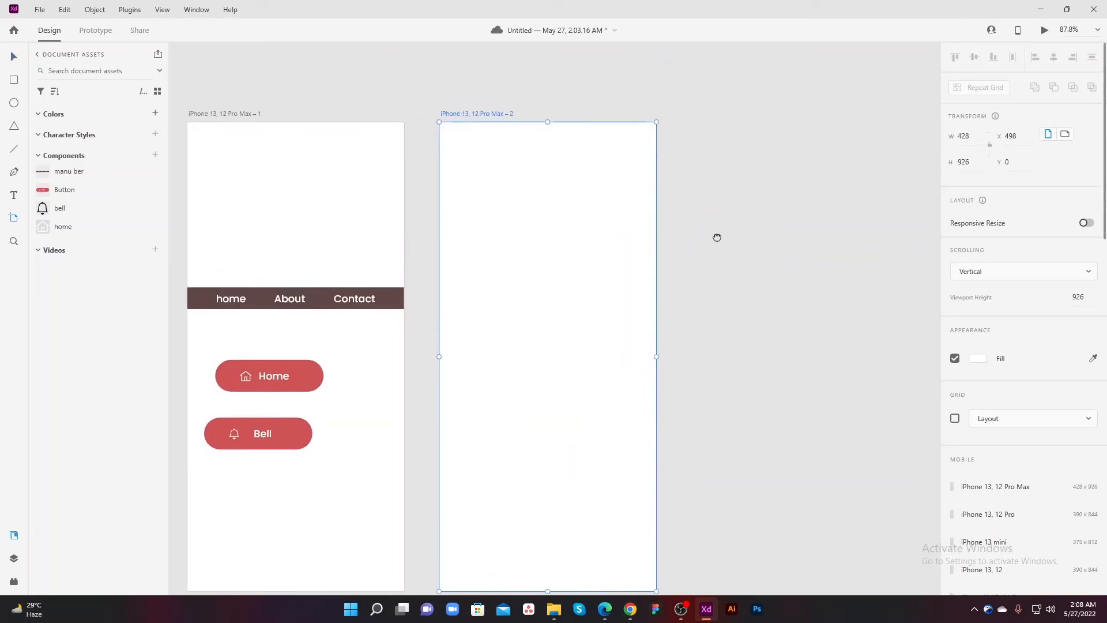
click(688, 116)
drag(502, 250, 694, 210)
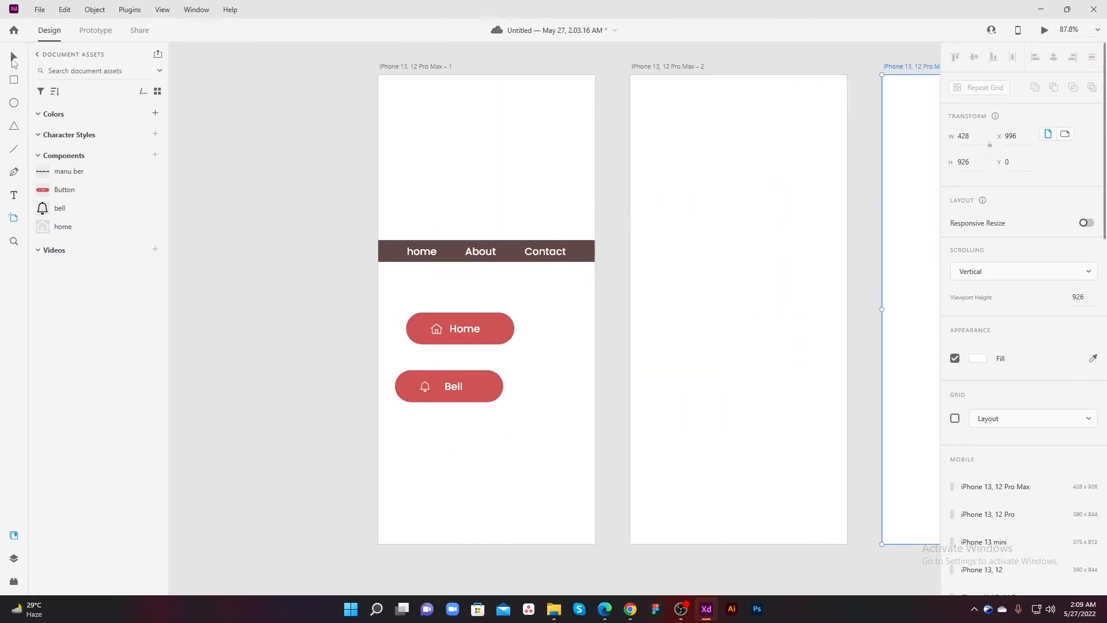
Step: Move the navigation bar component to the top edge of the first artboard at X 0, Y 0
click(14, 57)
drag(427, 195, 382, 246)
drag(425, 307, 436, 140)
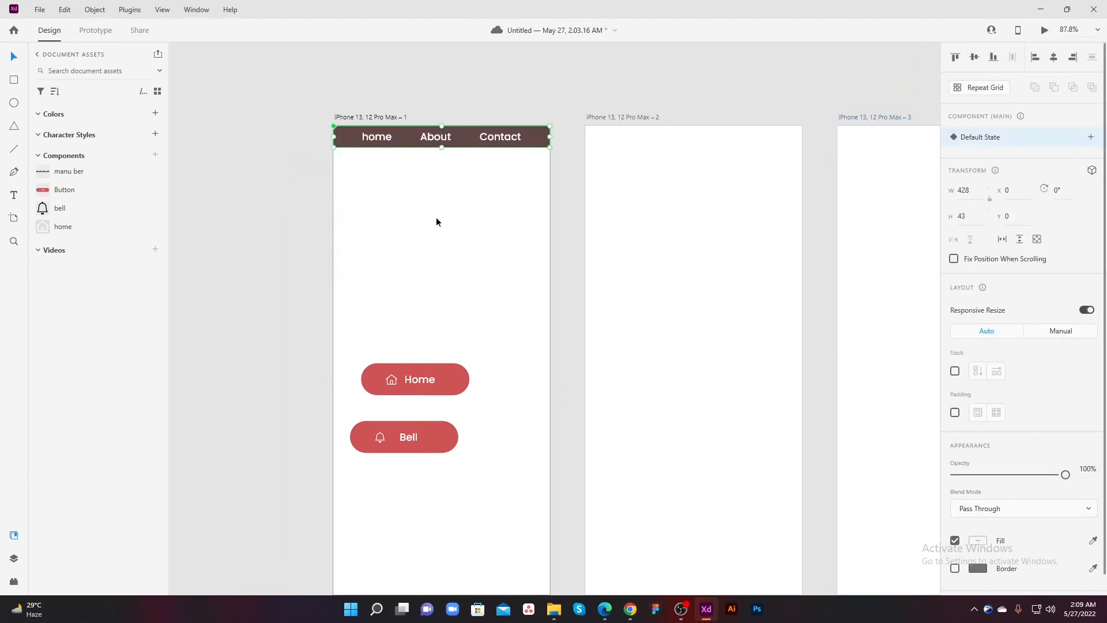
click(462, 225)
Step: Place a manu ber instance on the second artboard and align it to the top and horizontal center
drag(61, 172, 691, 138)
click(980, 58)
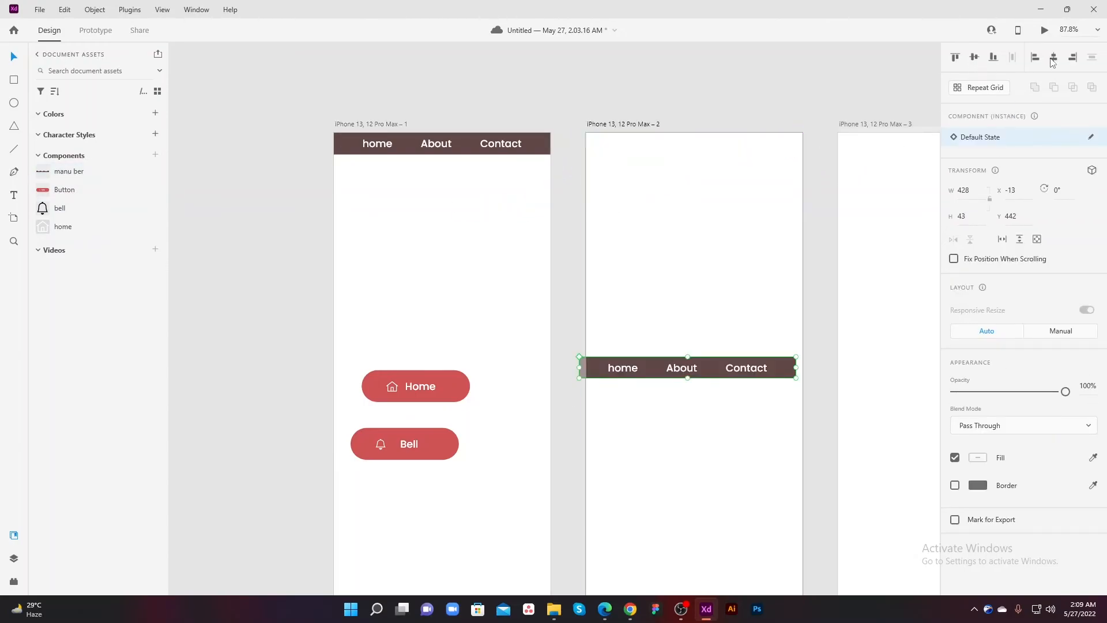
click(957, 58)
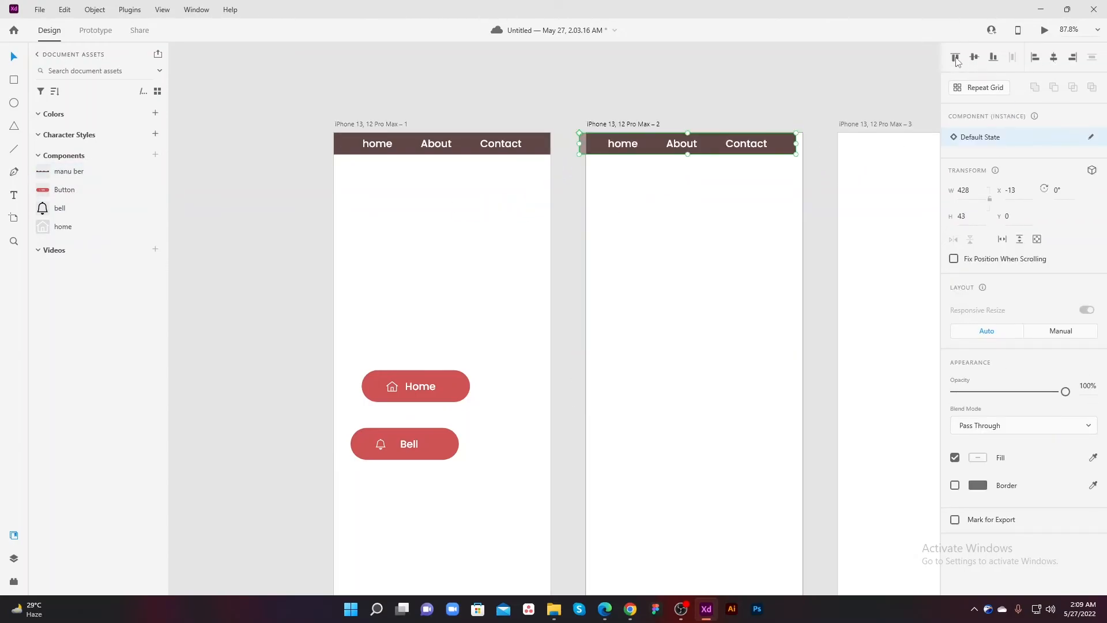
click(1054, 57)
click(771, 245)
Step: Place a manu ber instance on the third artboard and align it to the top and horizontal center
drag(771, 244, 564, 220)
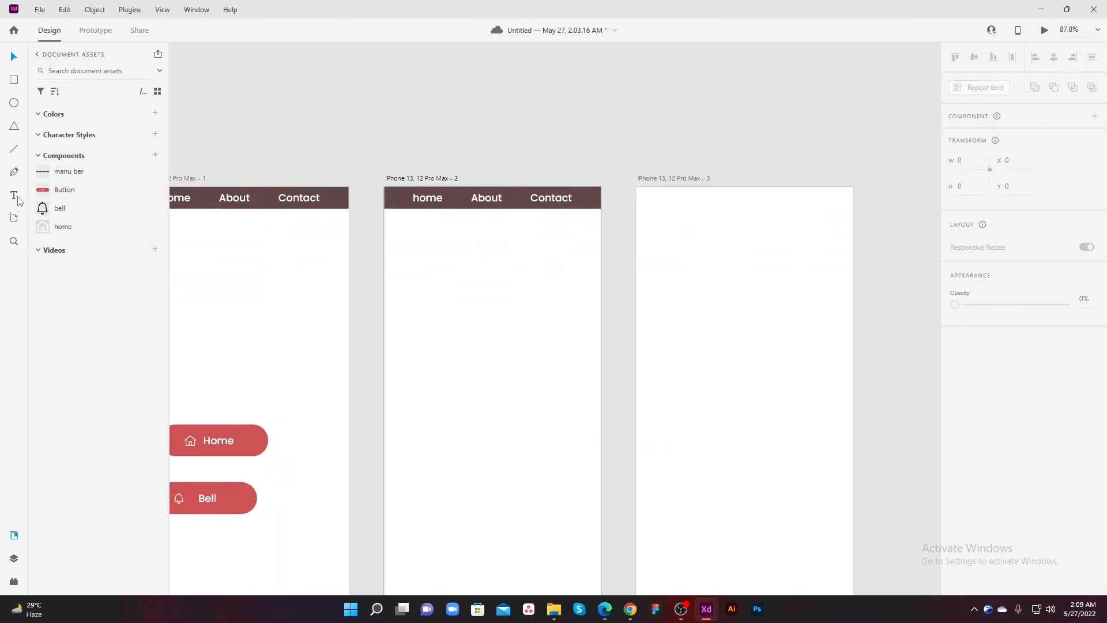
drag(61, 173, 715, 229)
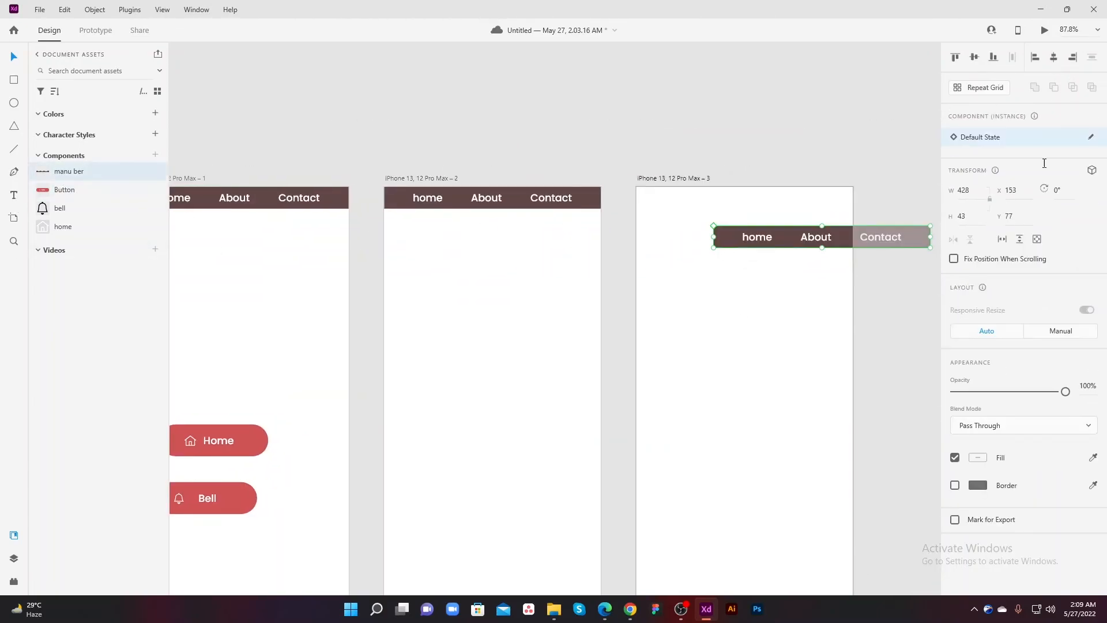
click(956, 56)
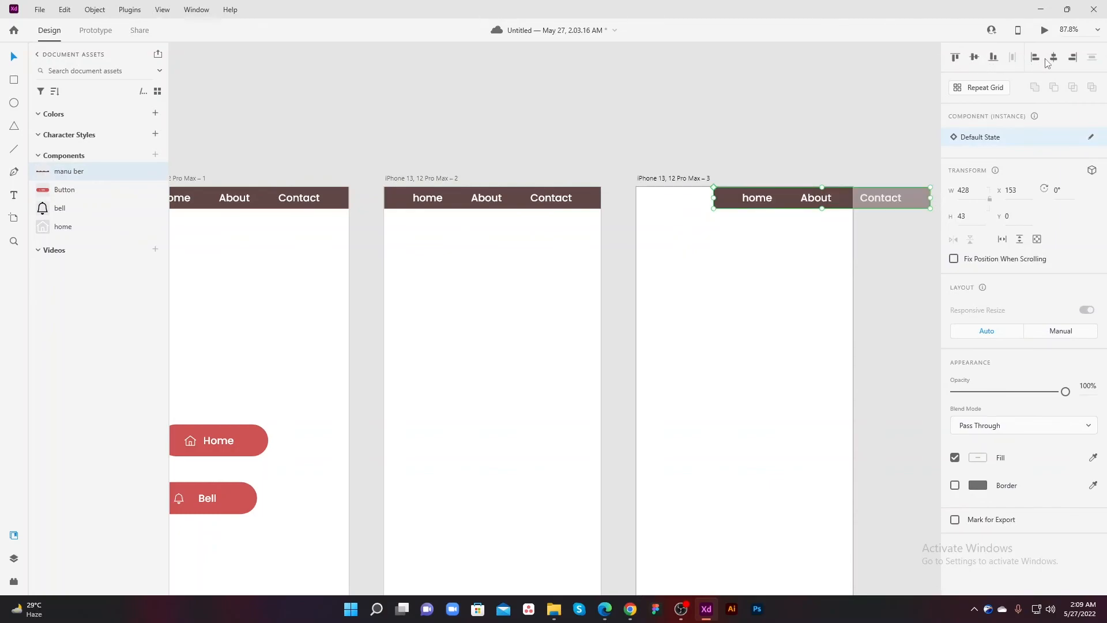
click(1054, 59)
click(733, 298)
Step: Change the fill of the bar inside the first artboard's main navigation component to light red #E88181
drag(629, 312, 697, 349)
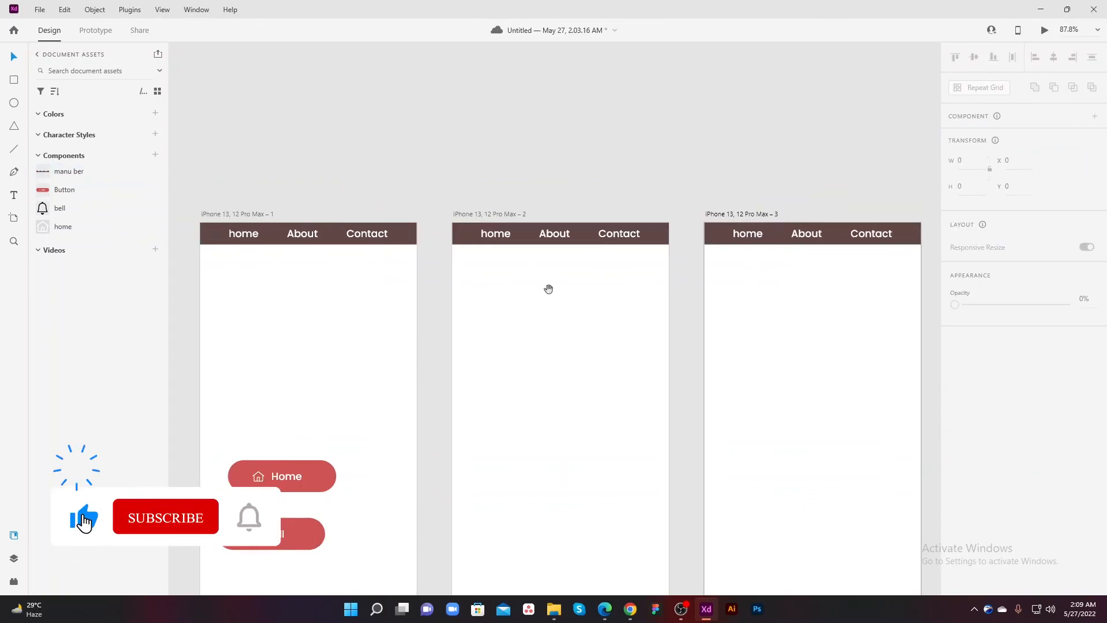
drag(546, 289, 541, 326)
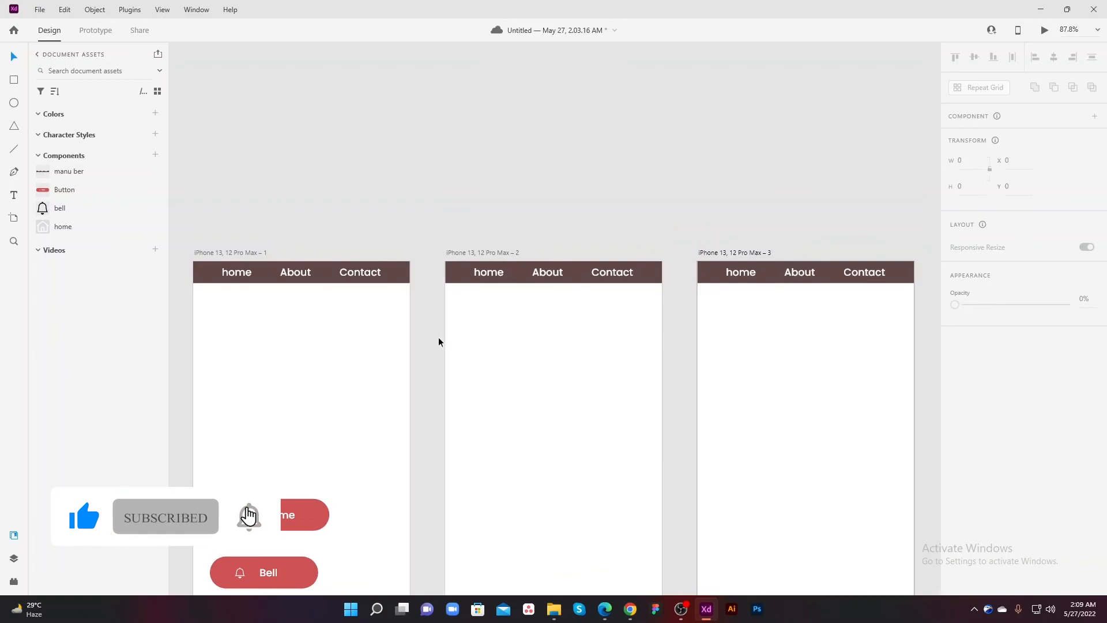
click(398, 276)
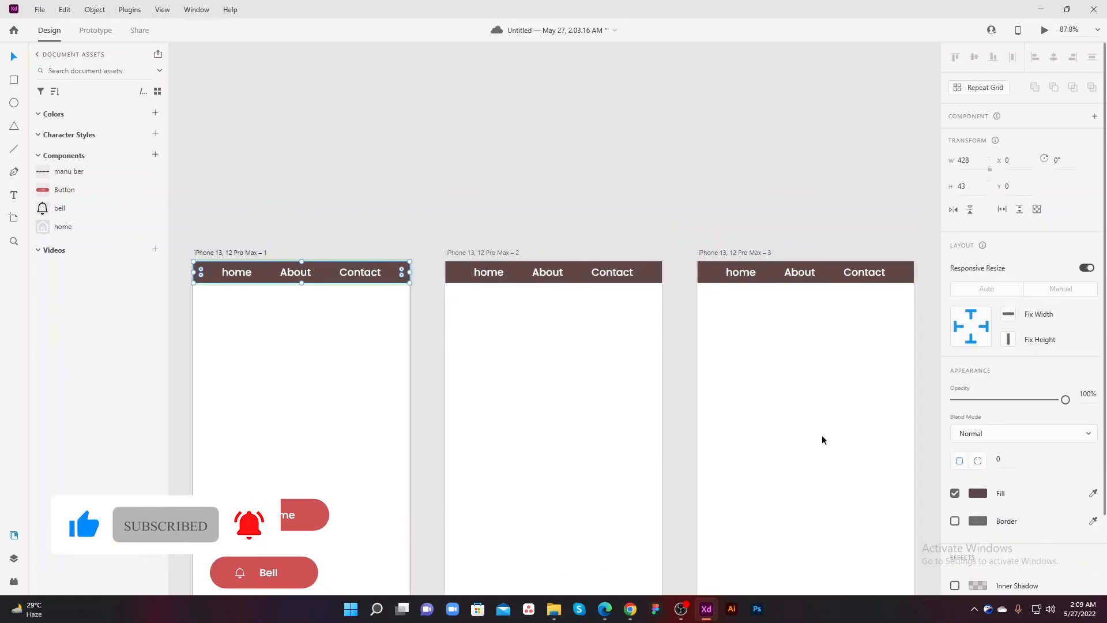
click(977, 493)
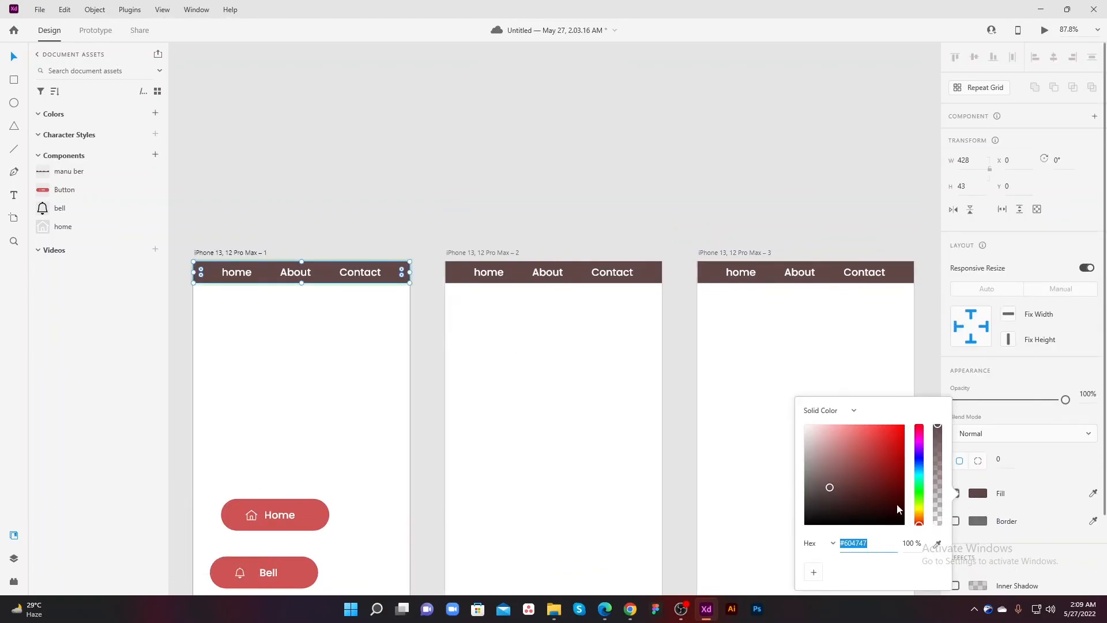
drag(861, 476, 849, 433)
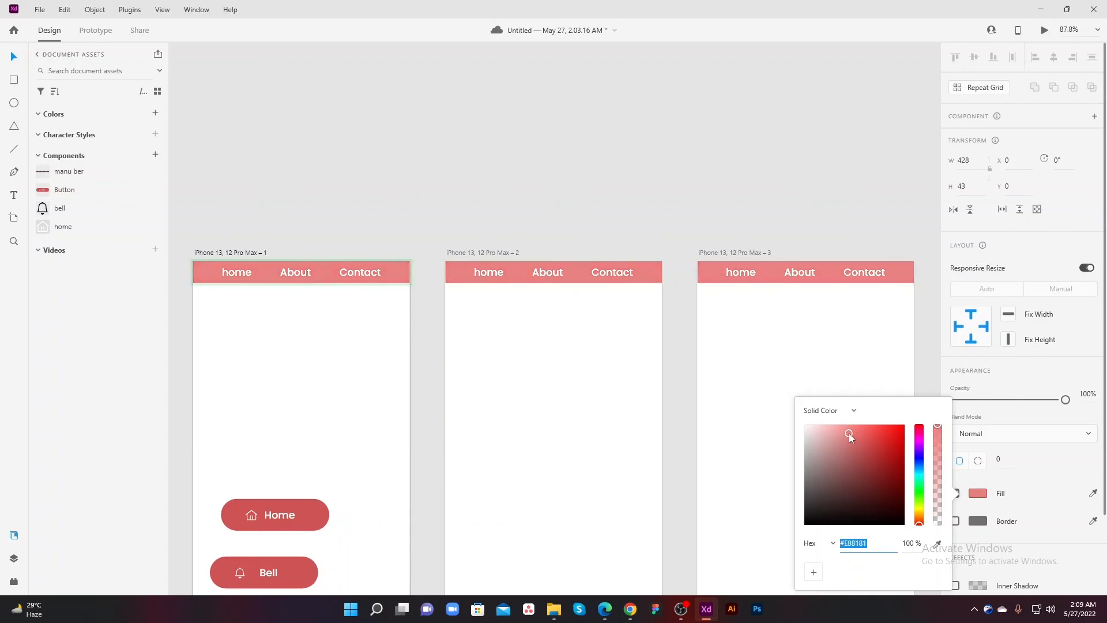
click(538, 437)
drag(547, 386, 571, 315)
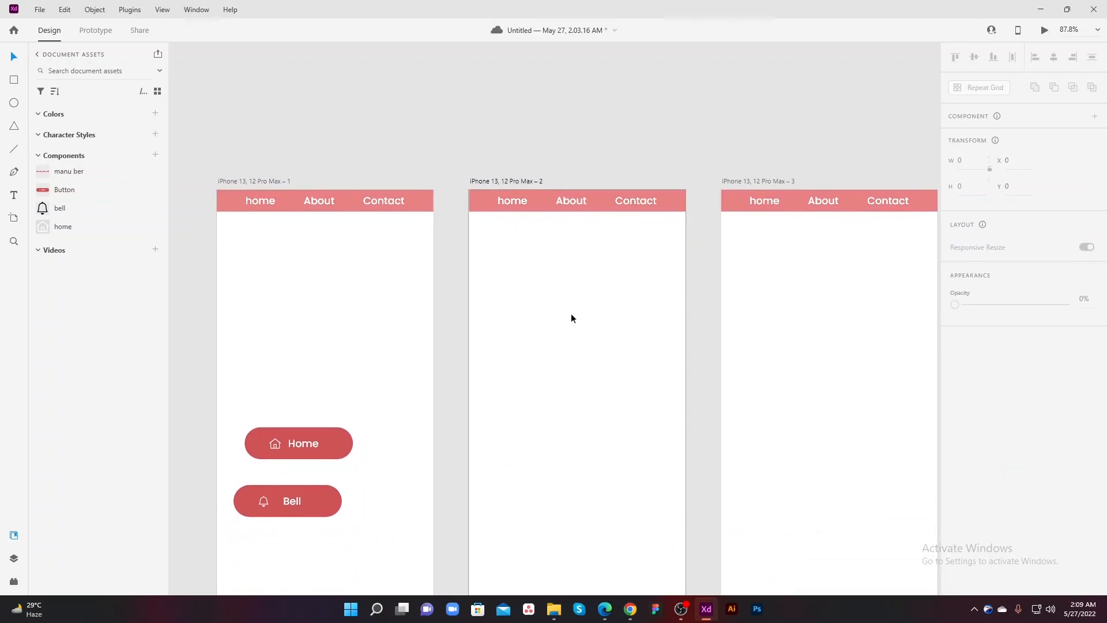